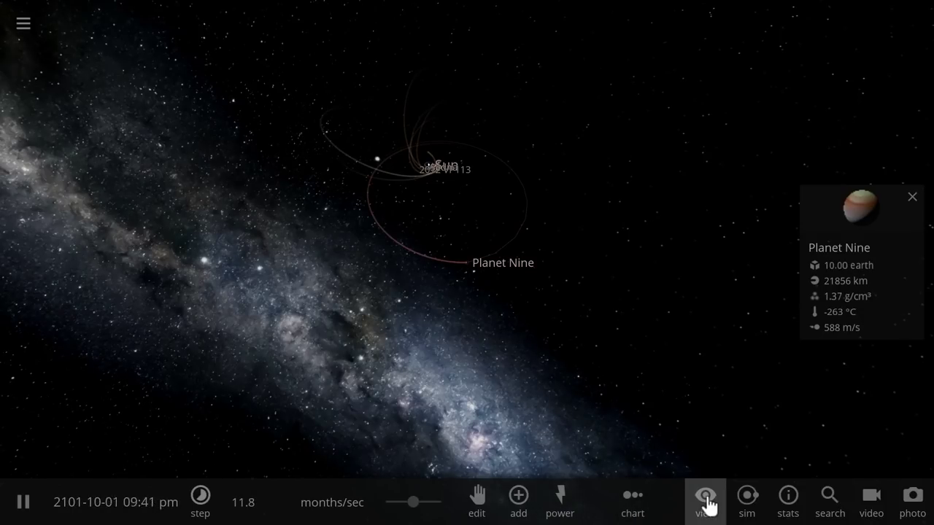
Show the orbit lines in the Planet Nine simulation and examine the orbits around the Sun from a nearly edge-on angle.
click(705, 501)
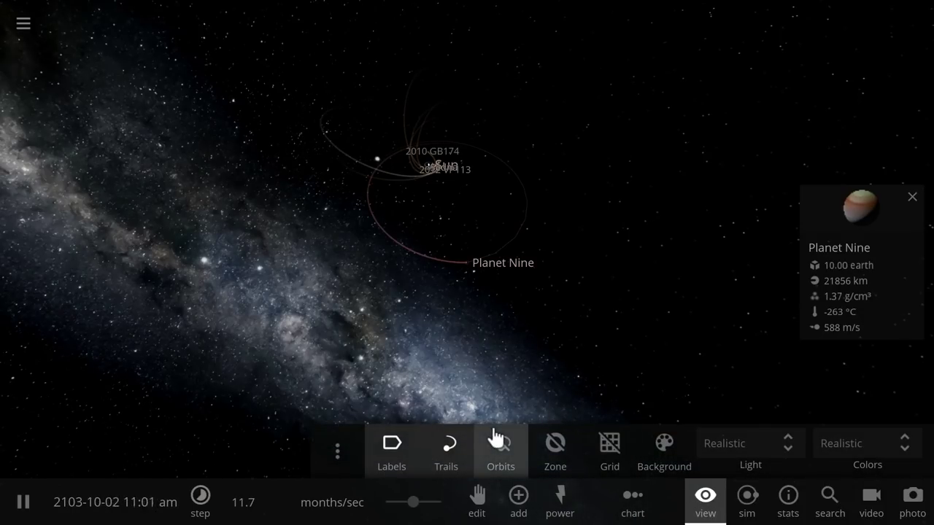
click(503, 446)
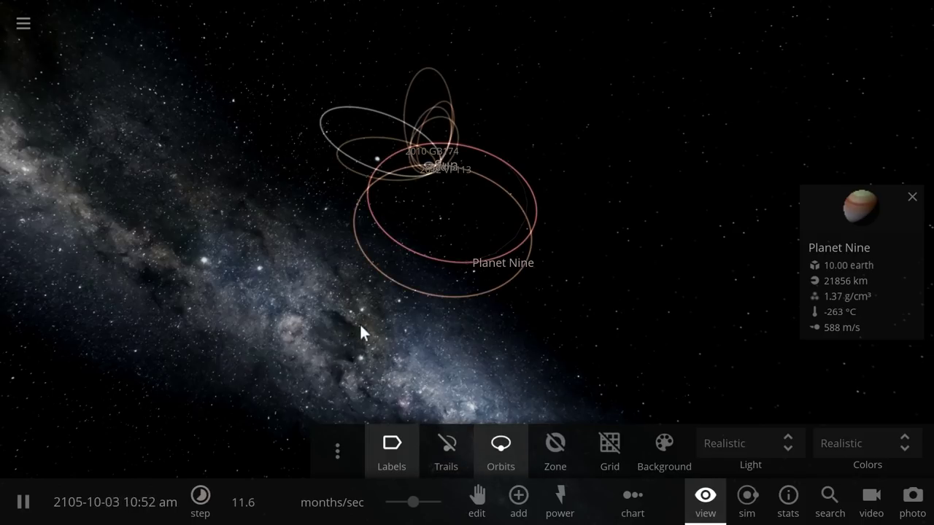
drag(363, 332, 559, 275)
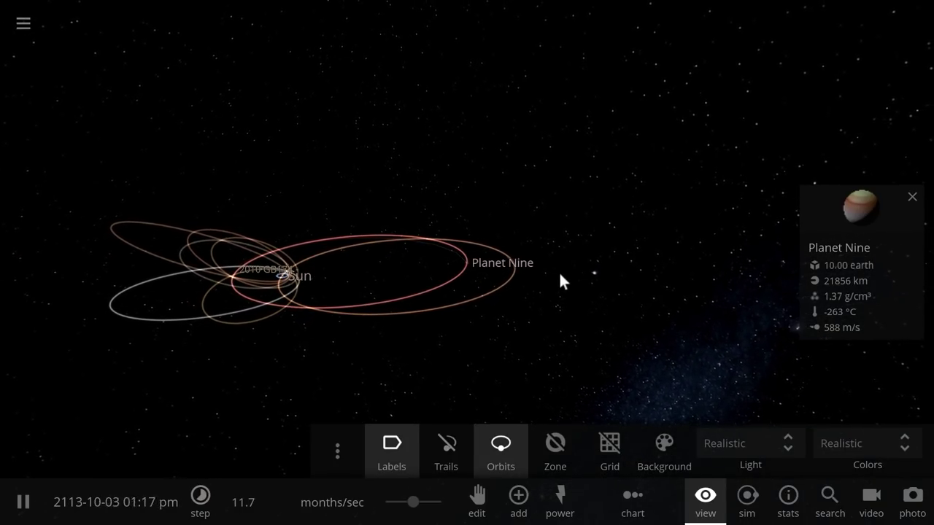
drag(446, 330, 494, 319)
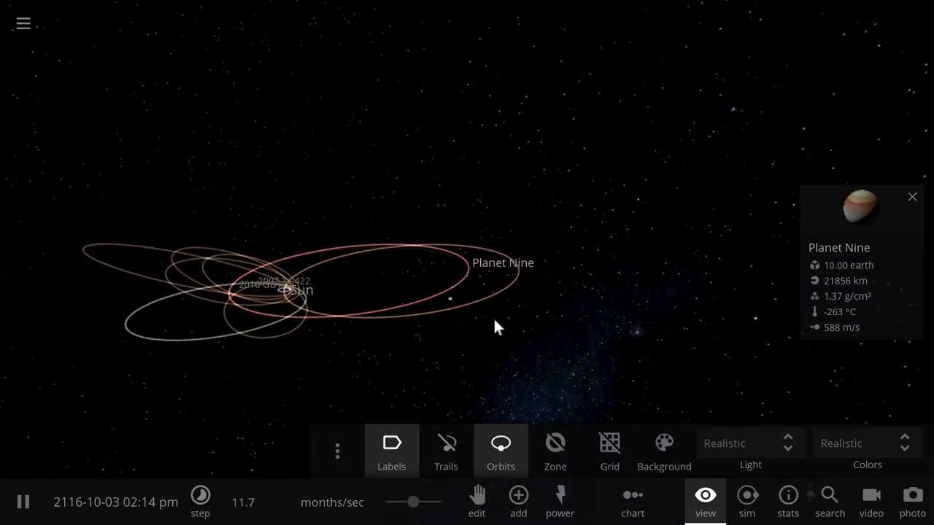
click(705, 498)
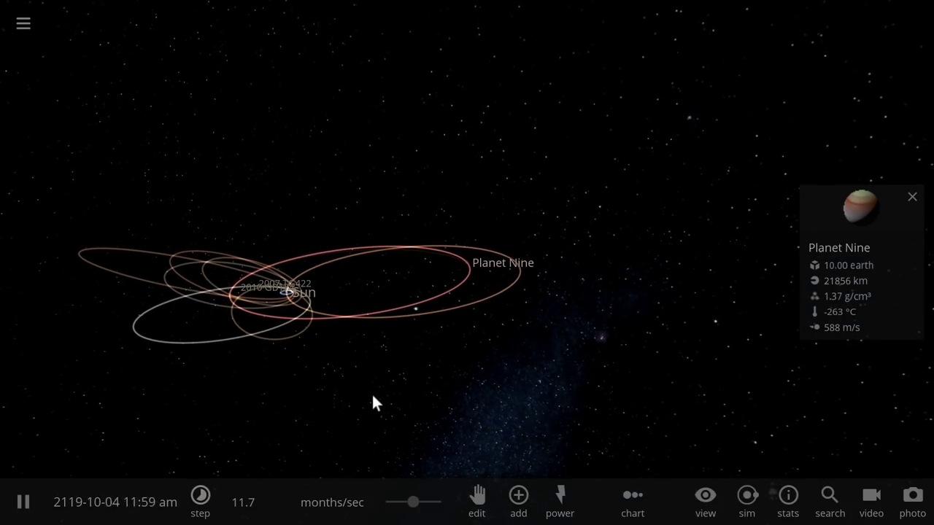
drag(402, 390, 452, 291)
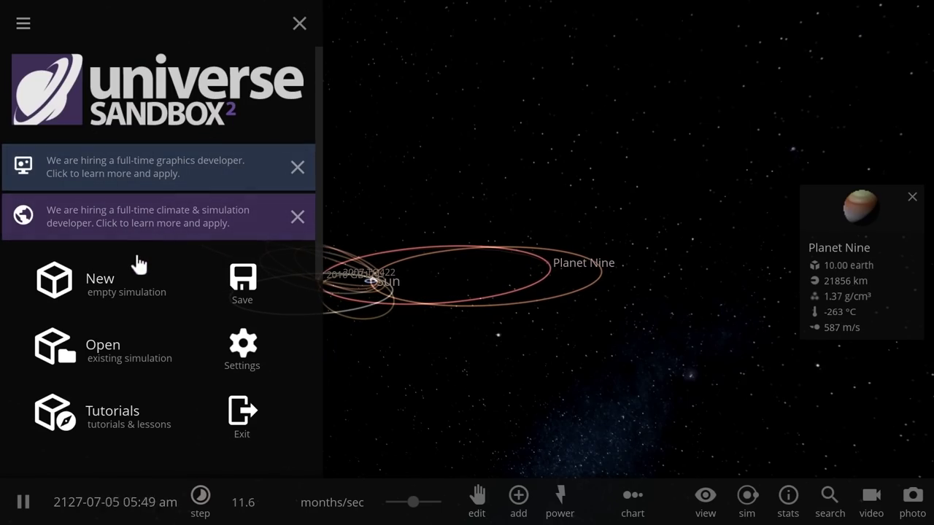
Create a new empty simulation and place the Sun in it as a still object.
click(118, 276)
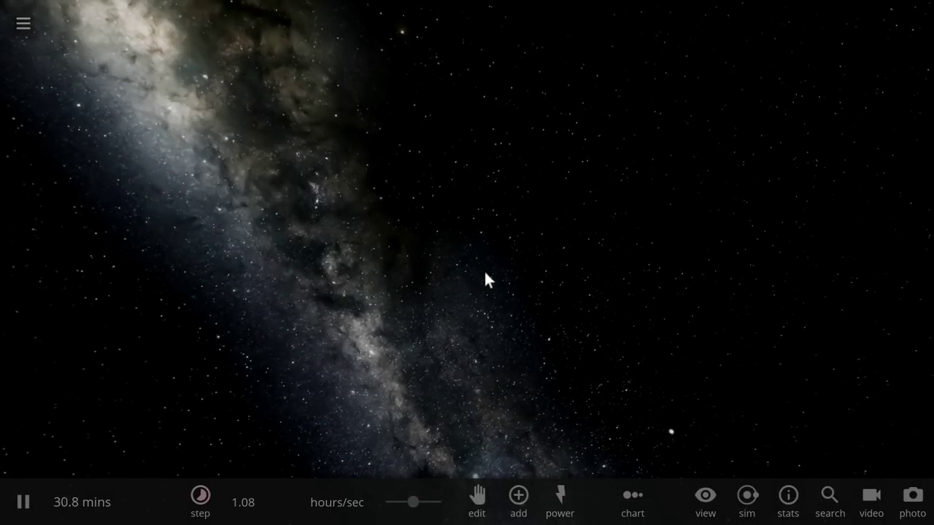
click(519, 496)
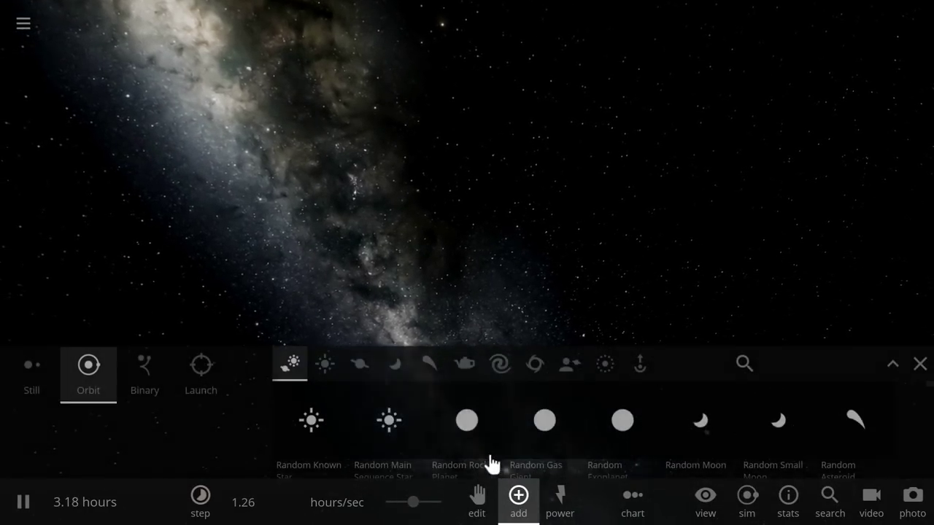
click(326, 349)
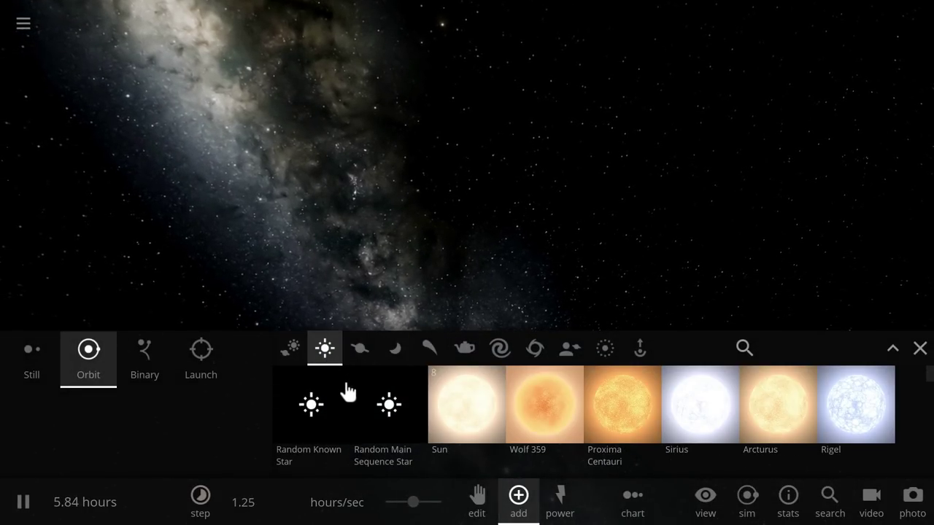
click(456, 409)
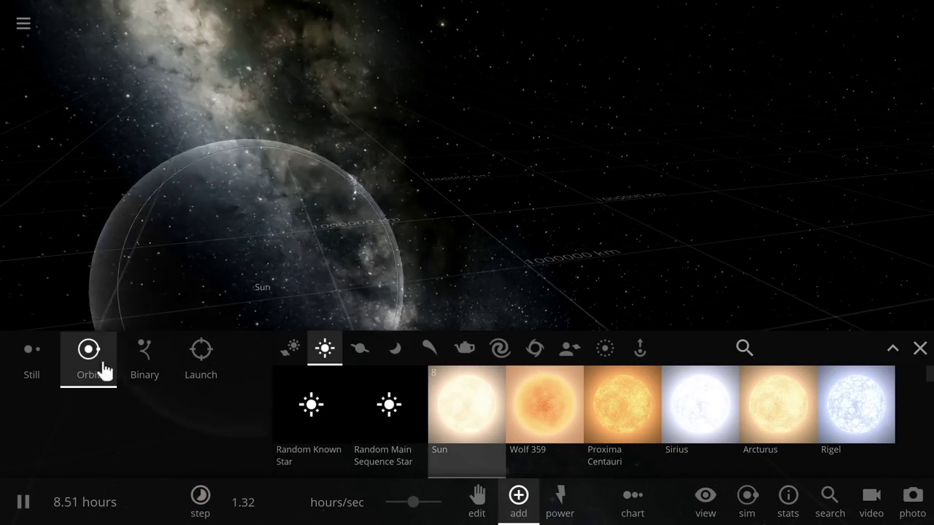
click(31, 376)
click(453, 234)
scroll(297, 224, down, 10)
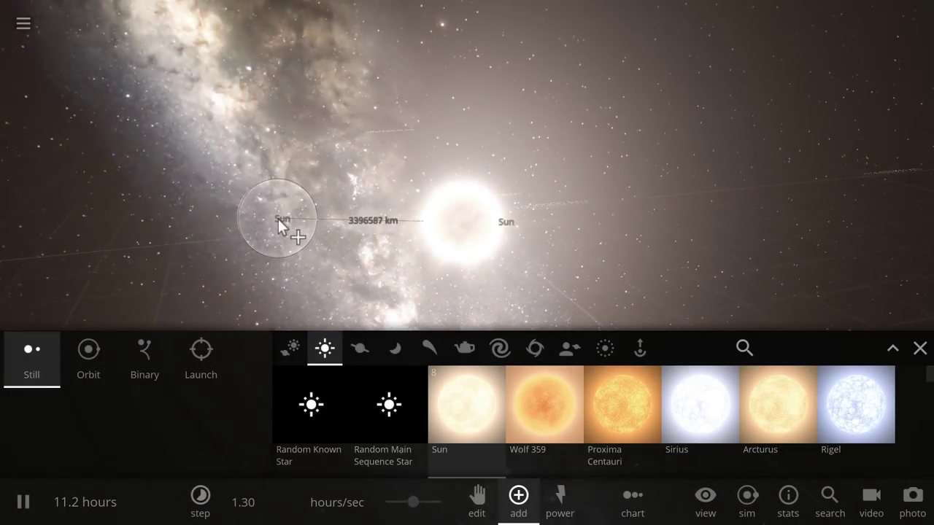
right_click(278, 221)
scroll(391, 258, down, 5)
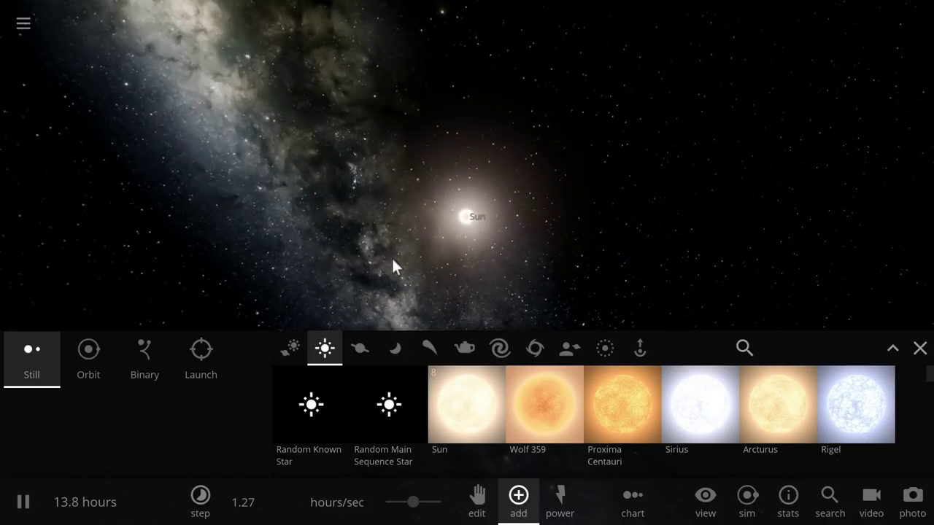
Choose the Saturn ring preset for the Sun, with an inner radius of 50 and an outer radius of 500 in Radius units.
right_drag(402, 256, 424, 244)
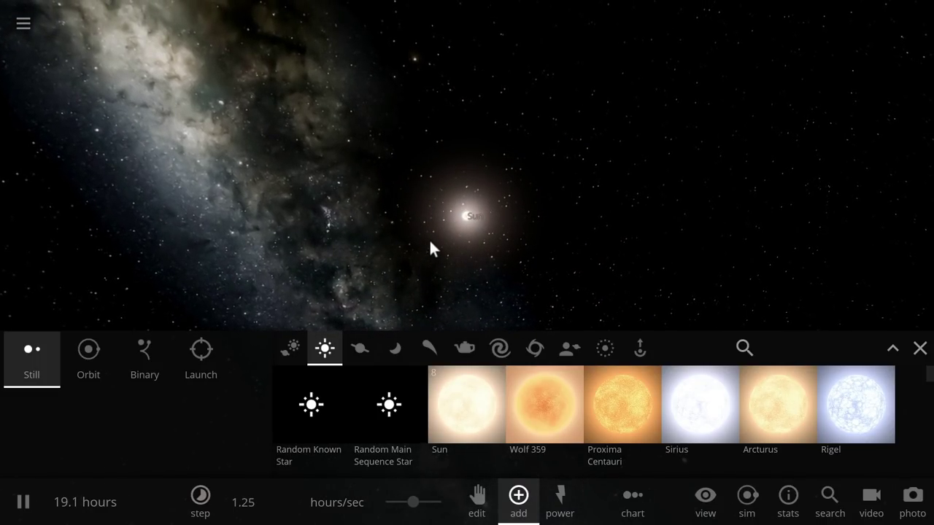
drag(394, 261, 580, 307)
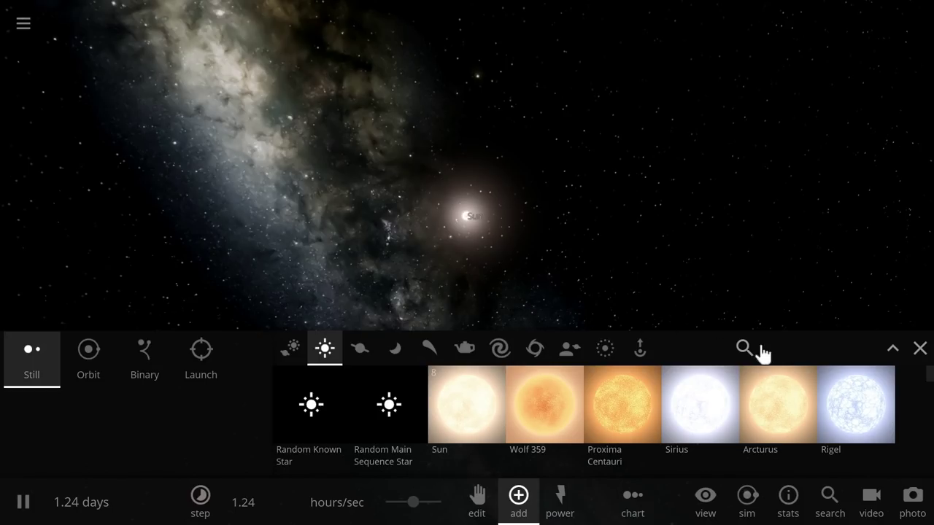
click(604, 350)
drag(551, 288, 527, 313)
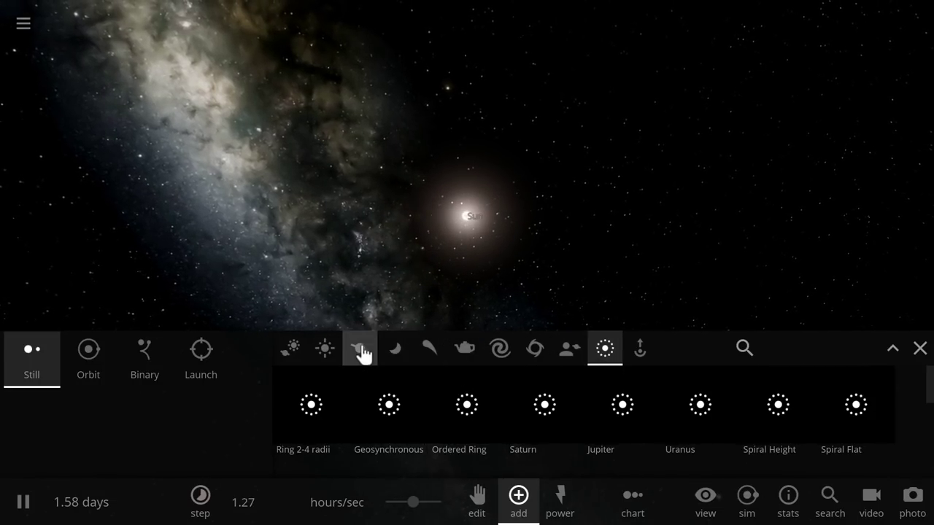
click(566, 465)
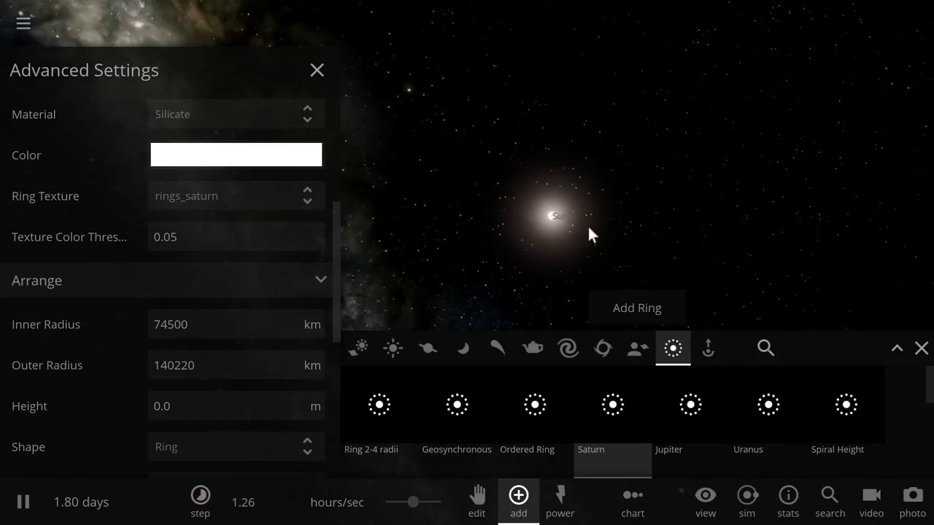
scroll(203, 203, up, 3)
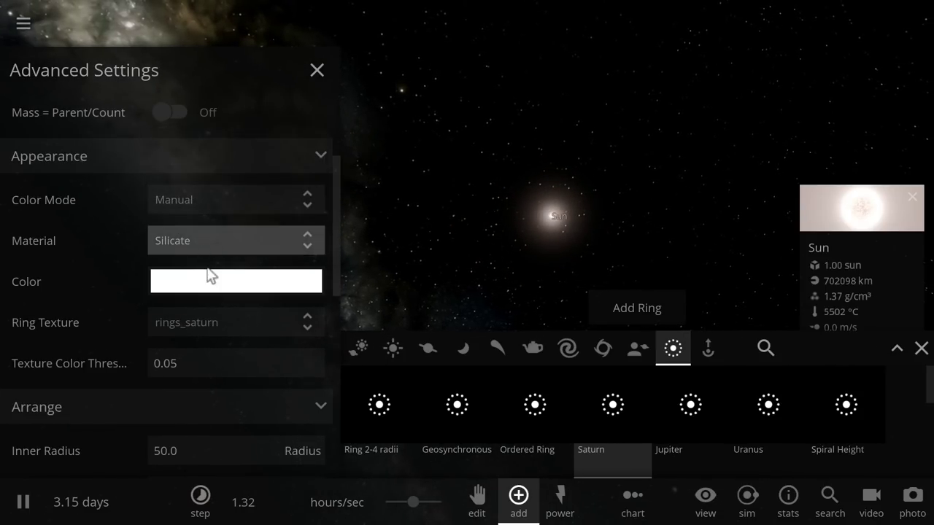
Set the ring's particle color to light blue #23B4DF.
click(257, 286)
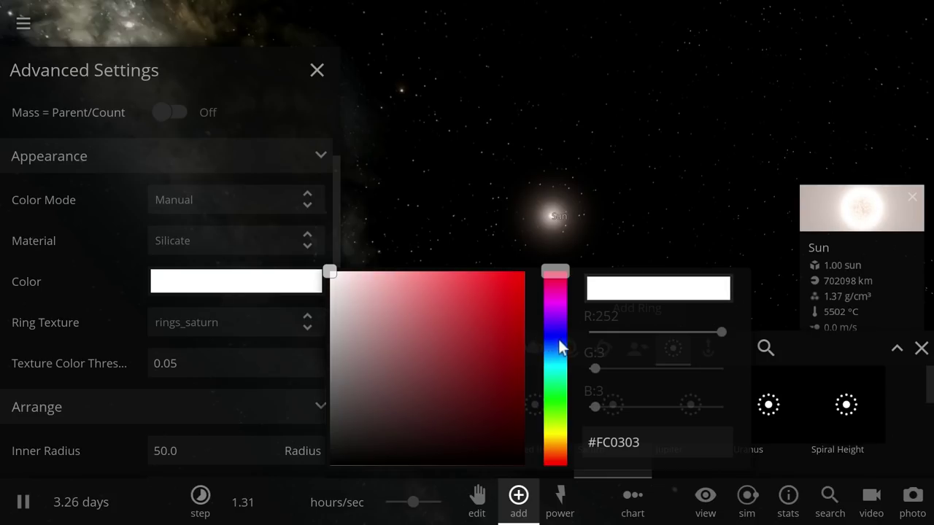
click(555, 360)
click(485, 311)
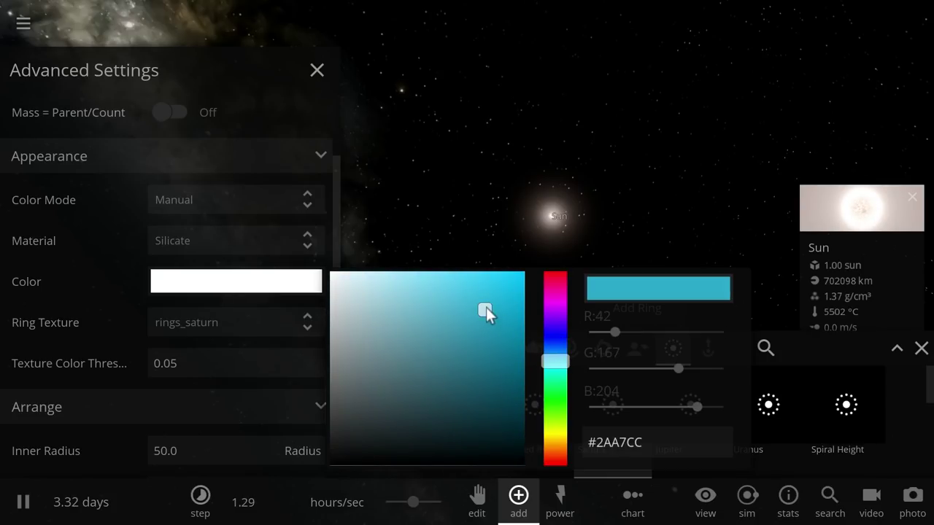
click(122, 324)
Add the configured ring around the Sun, close the ring settings and object library, and deselect the Sun.
scroll(173, 308, down, 3)
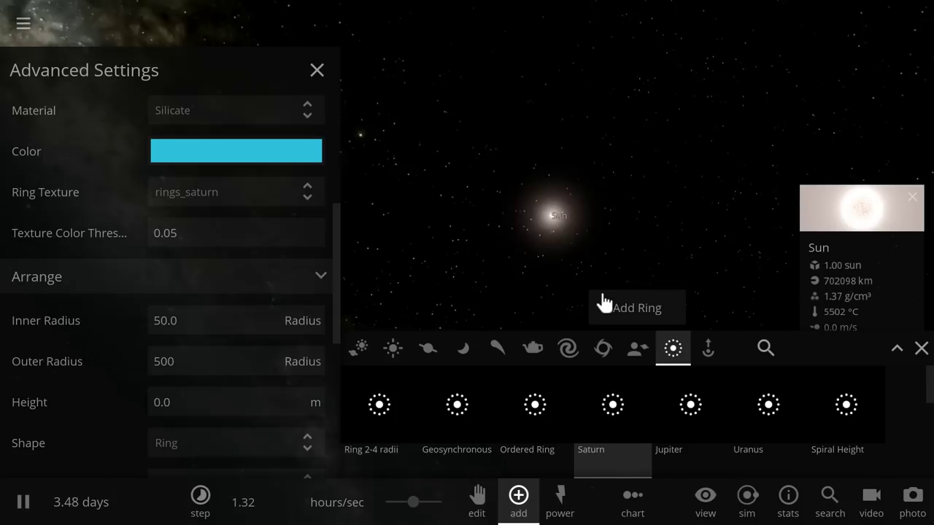
mouse_move(500, 273)
mouse_down()
mouse_move(496, 263)
mouse_move(521, 250)
mouse_move(502, 254)
mouse_move(511, 264)
mouse_up()
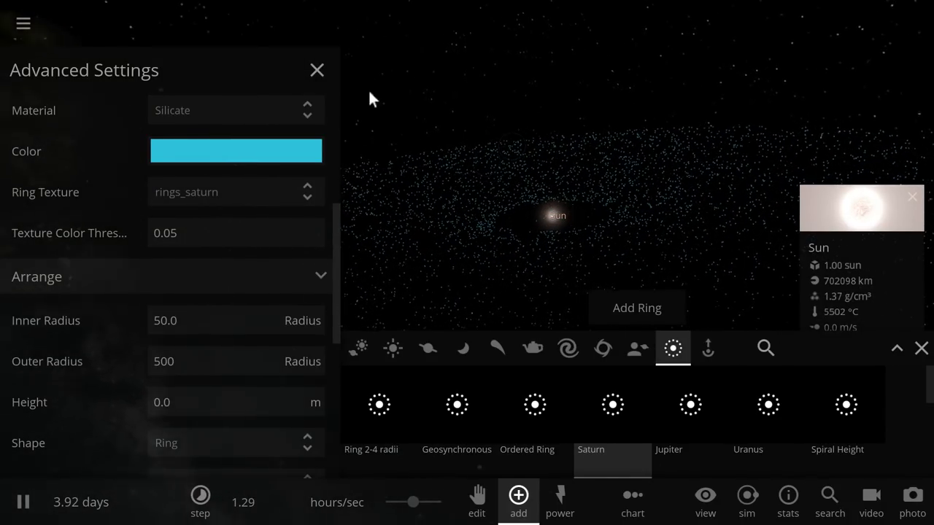
click(317, 70)
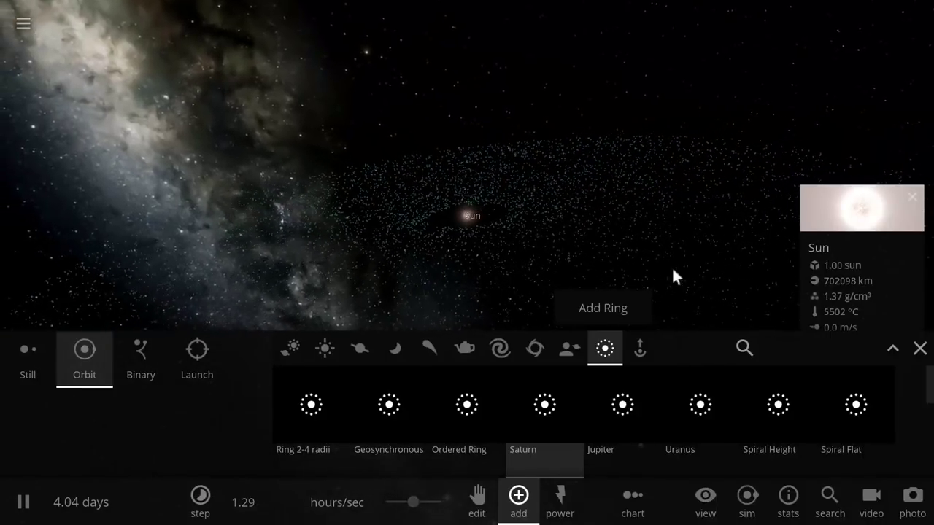
click(918, 349)
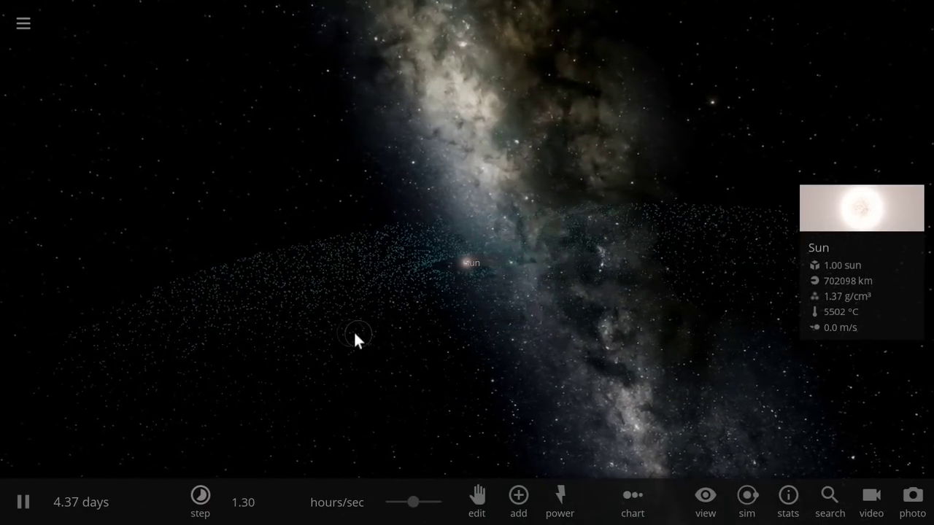
click(354, 341)
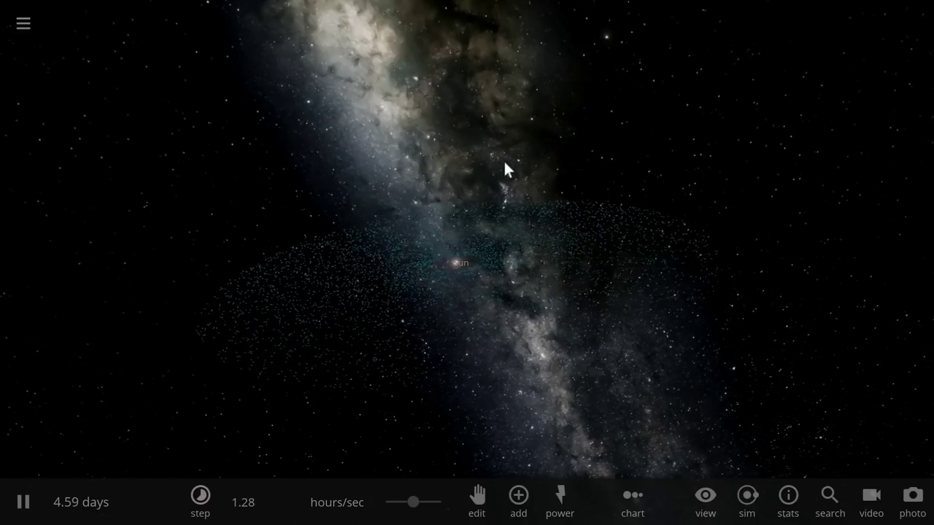
Raise the simulation speed to about 13.7 hours per second and view the particle ring edge-on.
right_drag(503, 159, 559, 267)
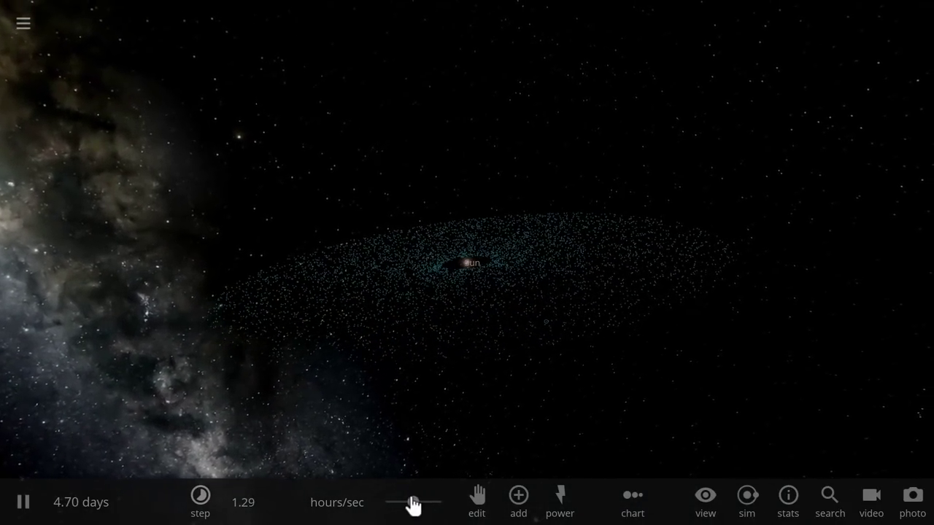
drag(422, 504, 427, 504)
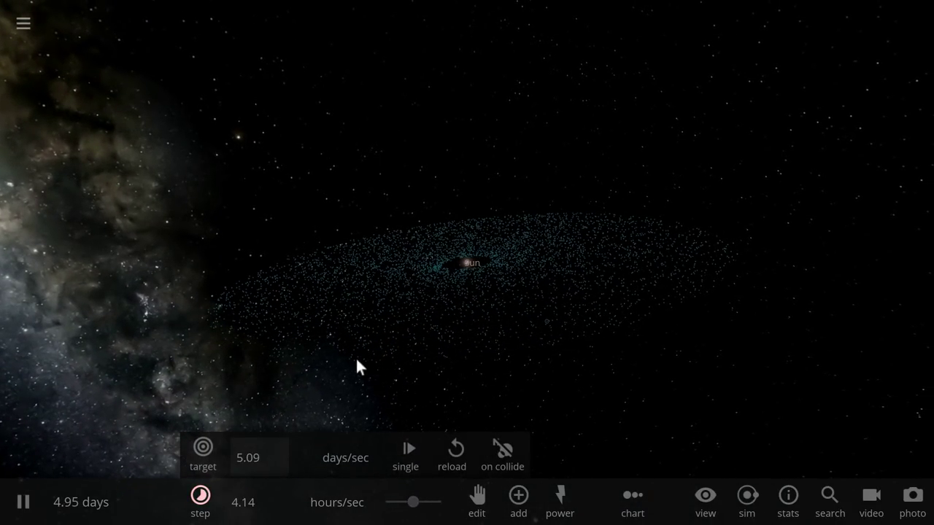
right_drag(228, 377, 461, 373)
scroll(422, 379, up, 3)
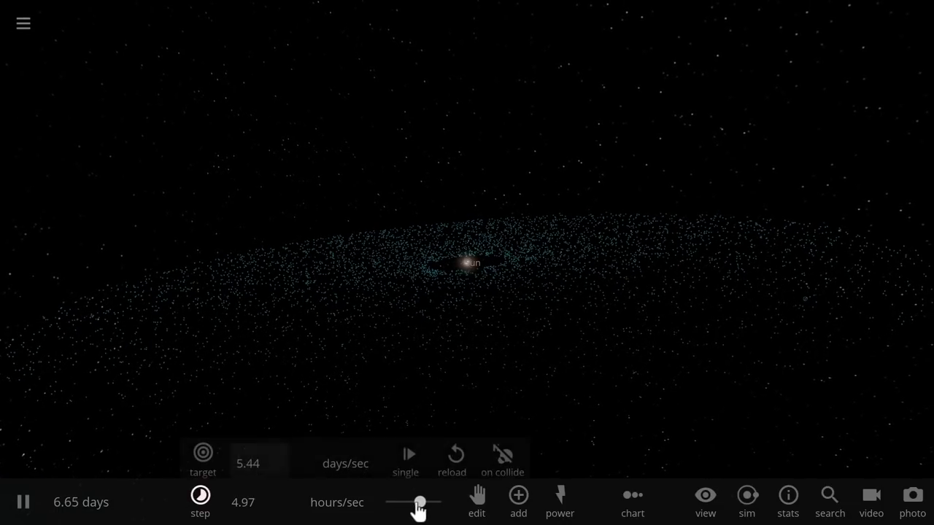
drag(418, 511, 425, 511)
drag(500, 381, 510, 346)
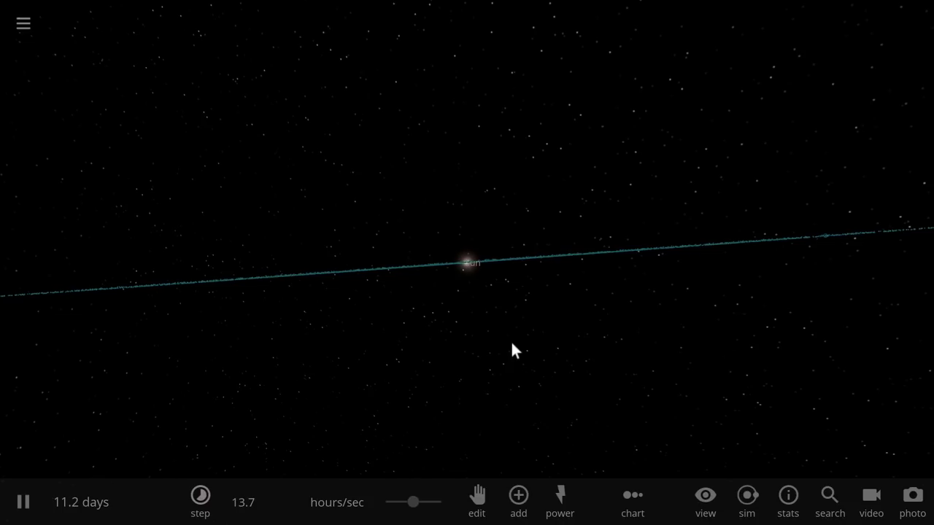
Increase the simulation speed in stages to about 8.8 days per second while watching the ring.
drag(506, 354, 458, 361)
drag(422, 510, 424, 510)
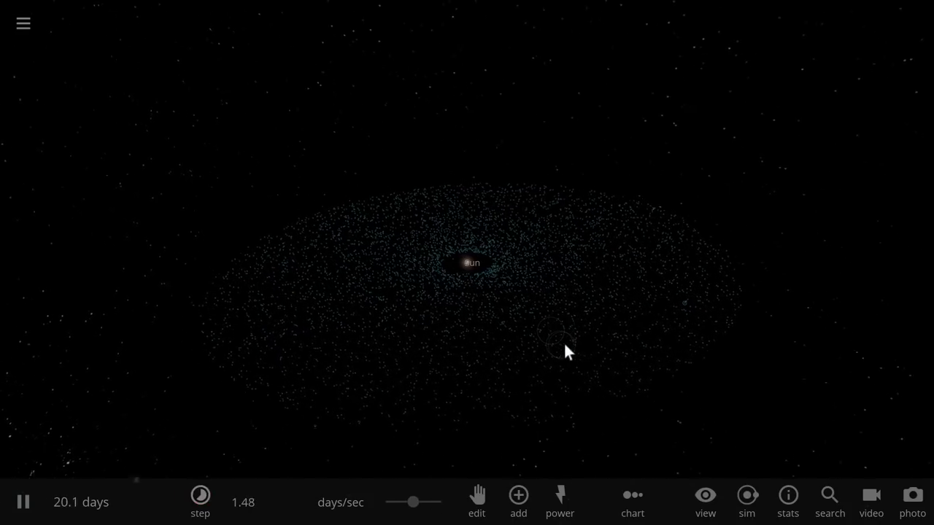
drag(418, 510, 422, 504)
right_drag(363, 351, 467, 347)
scroll(438, 358, up, 4)
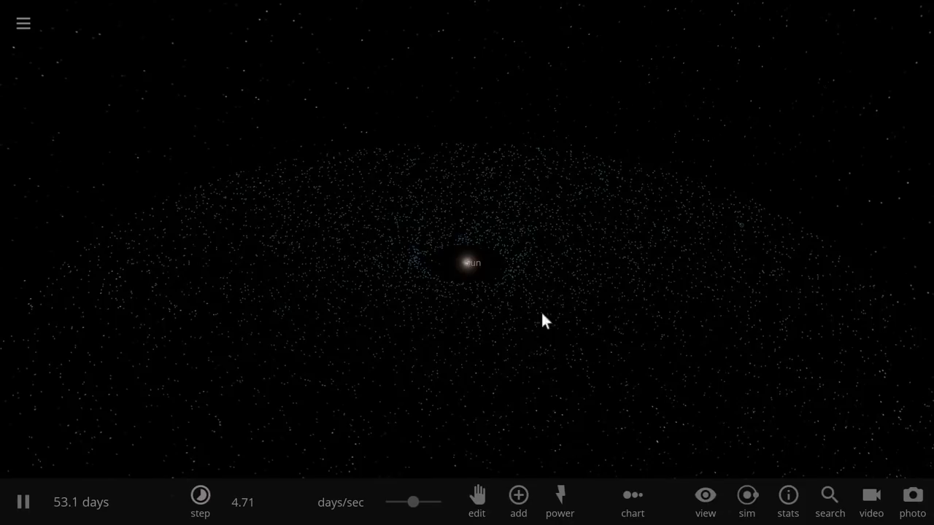
right_drag(484, 422, 432, 471)
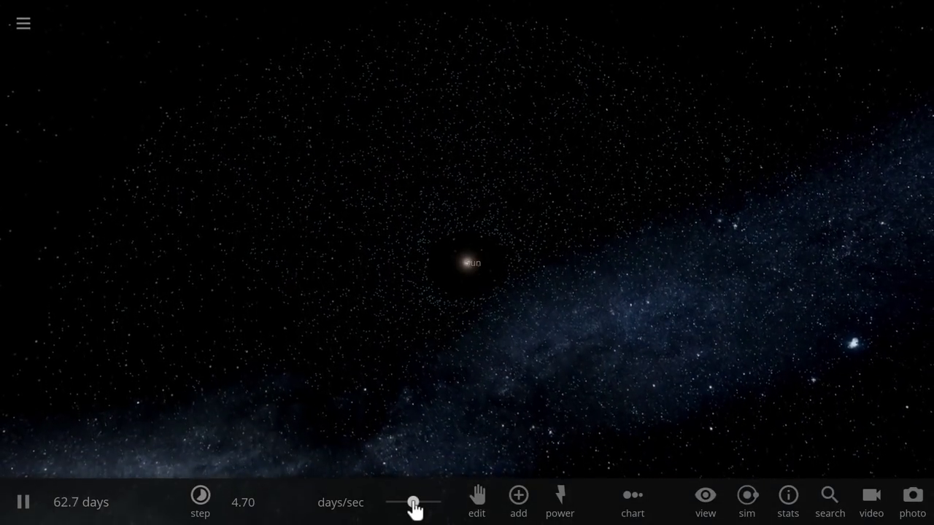
drag(414, 502, 431, 504)
right_drag(459, 373, 498, 313)
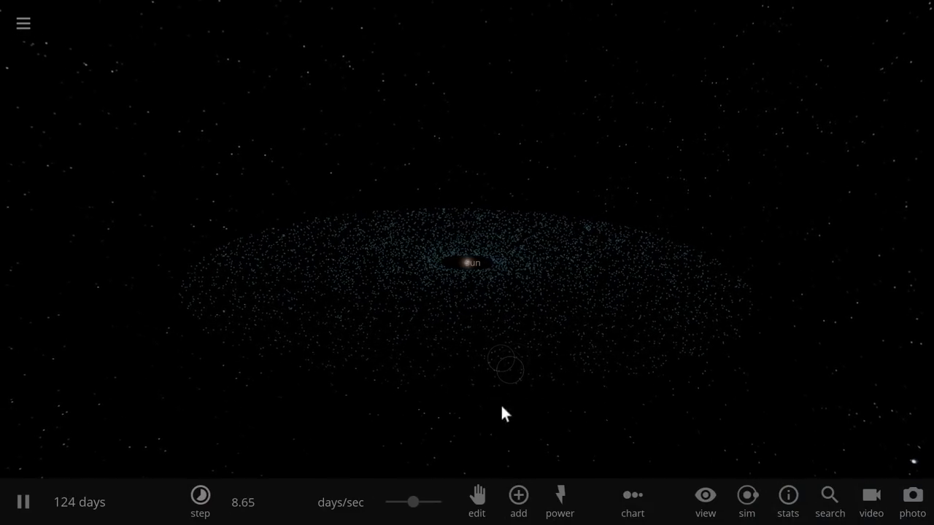
Add Mars on a steeply tilted orbit about 1.14 AU from the Sun and pause the simulation.
click(516, 500)
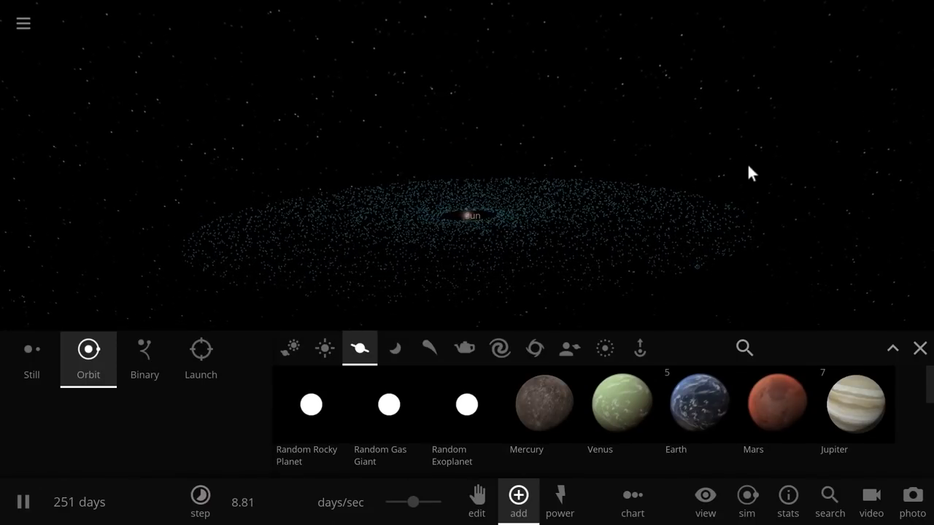
click(777, 413)
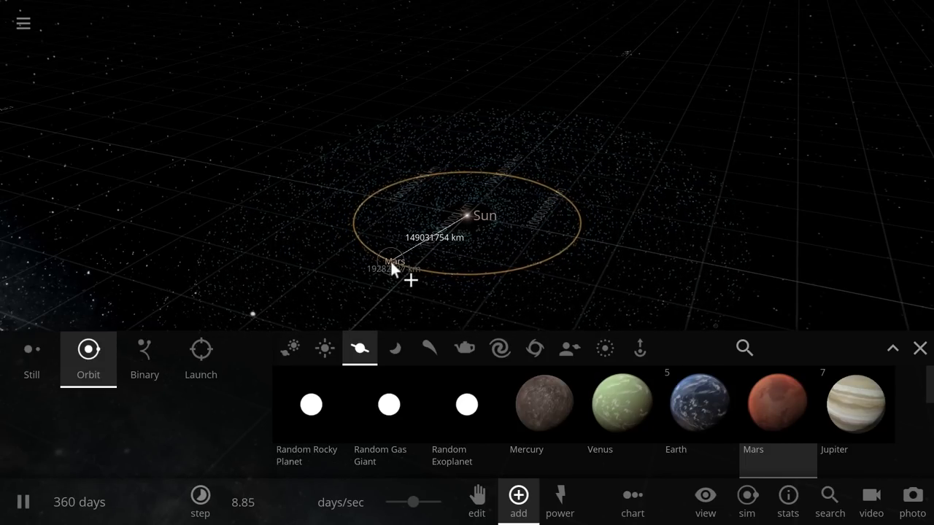
key(shift)
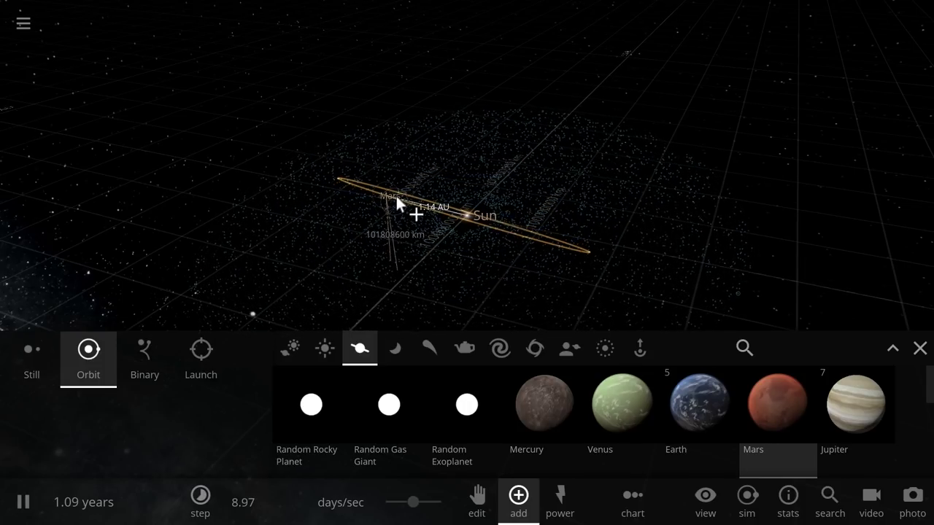
key(space)
click(394, 201)
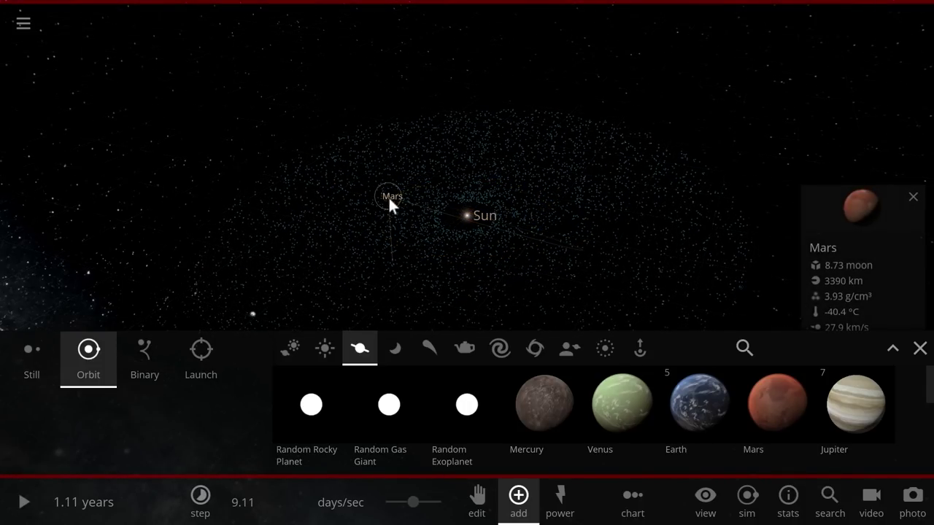
Rename Mars as Planet 10, and close its properties and the object library.
click(864, 219)
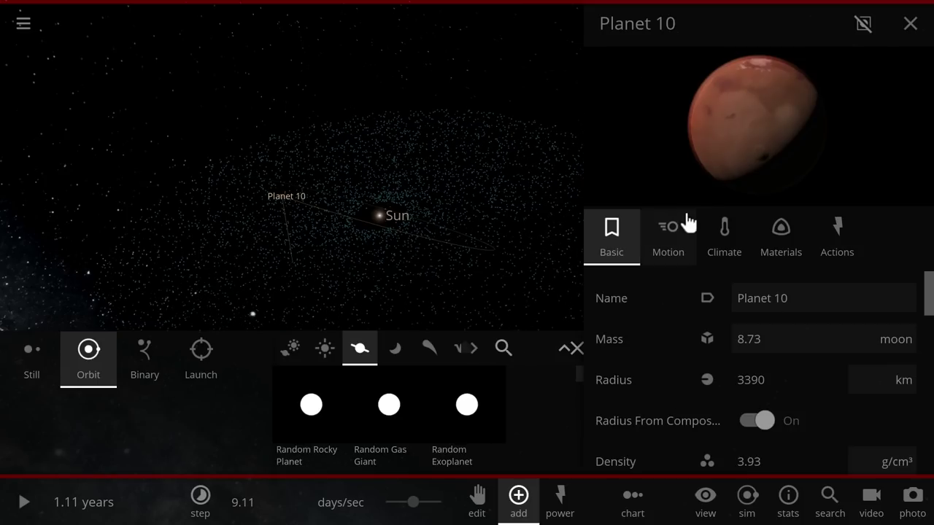
click(902, 31)
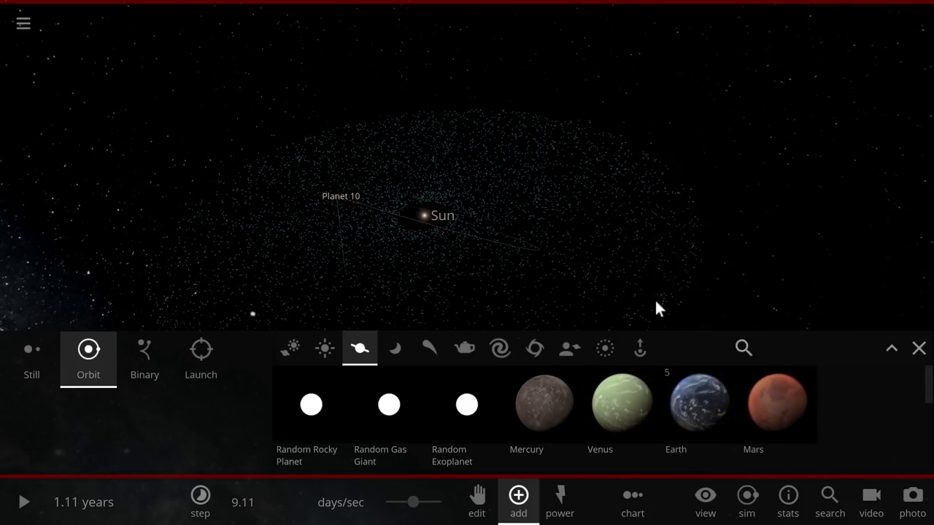
click(919, 348)
Resume the simulation, raise its speed to about 13.9 days per second and view the particle ring edge-on.
key(space)
right_drag(672, 321, 674, 303)
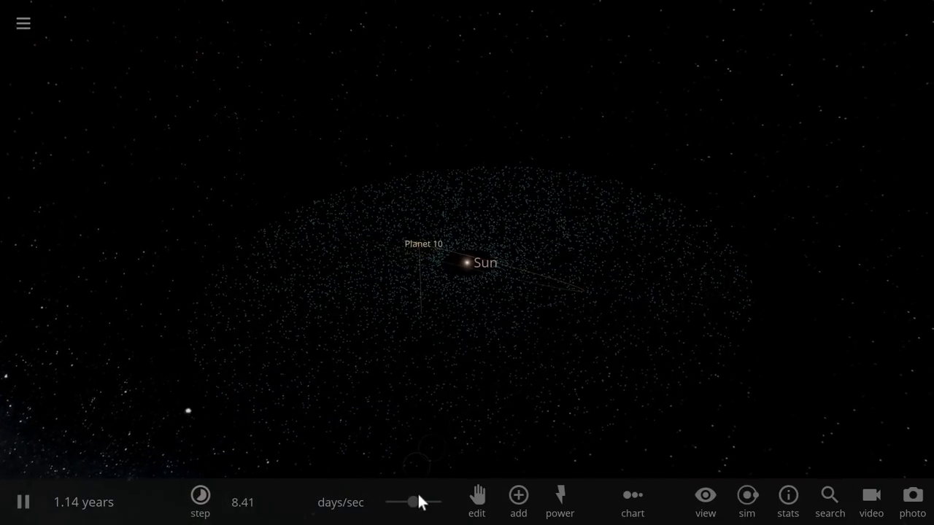
drag(415, 502, 424, 503)
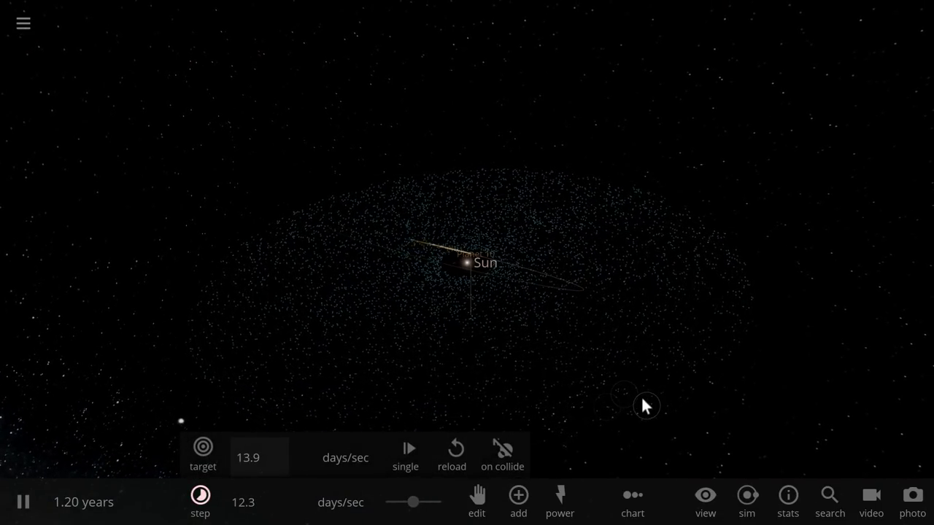
scroll(672, 369, up, 3)
right_drag(672, 369, 690, 326)
scroll(682, 341, down, 4)
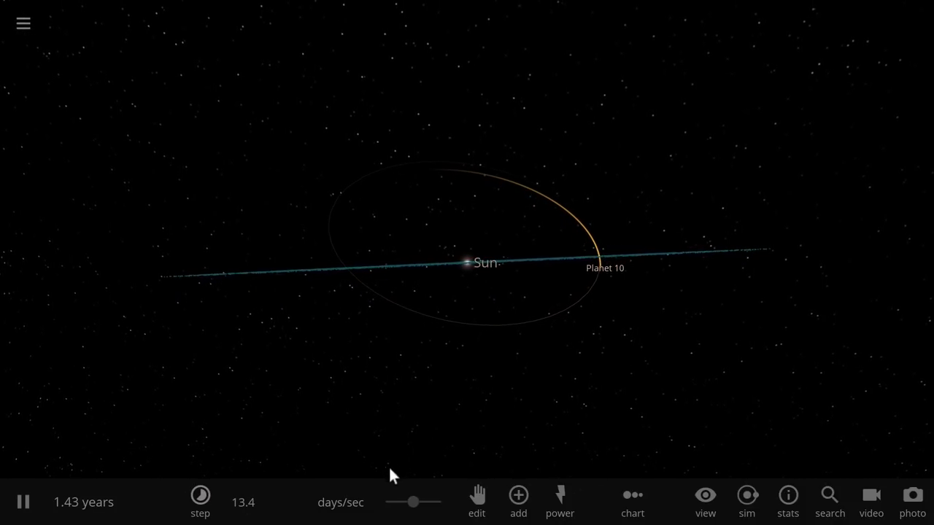
Increase the simulation speed in stages to about 3.8 months per second while watching the planet orbit through the ring.
drag(411, 504, 419, 504)
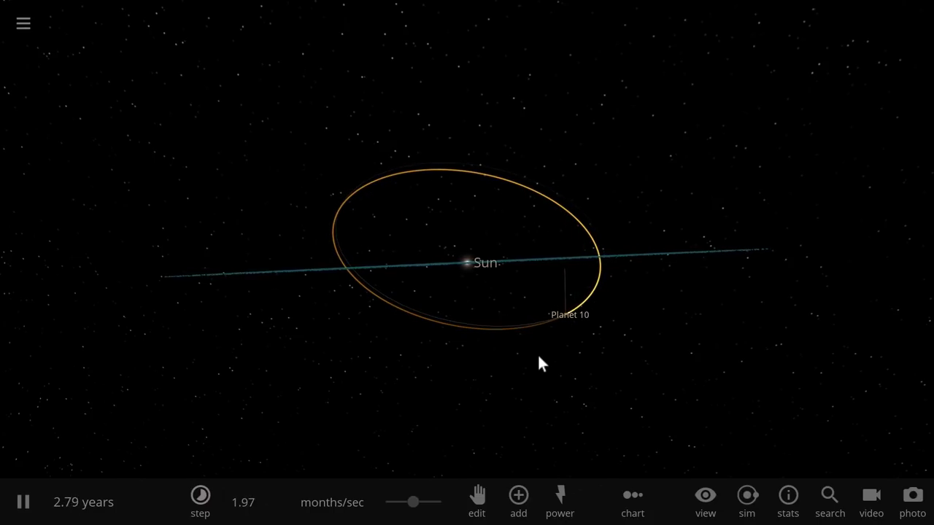
mouse_move(417, 503)
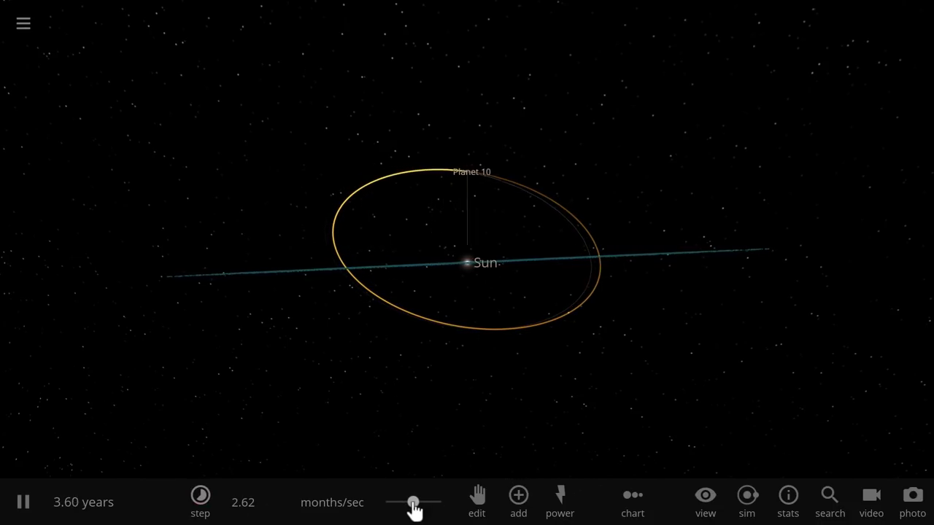
drag(413, 507, 423, 510)
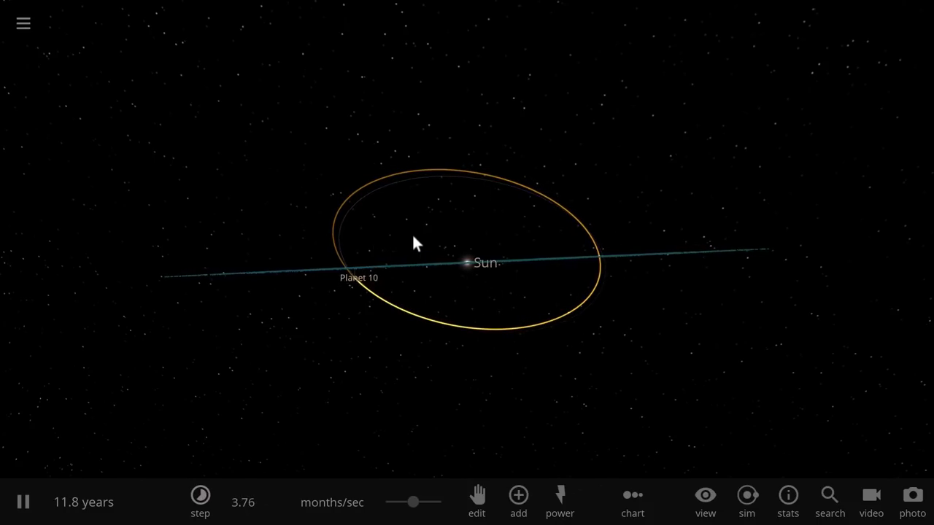
Pause the simulation and set Planet 10's mass to about 0.5 Jupiter masses.
key(space)
click(357, 195)
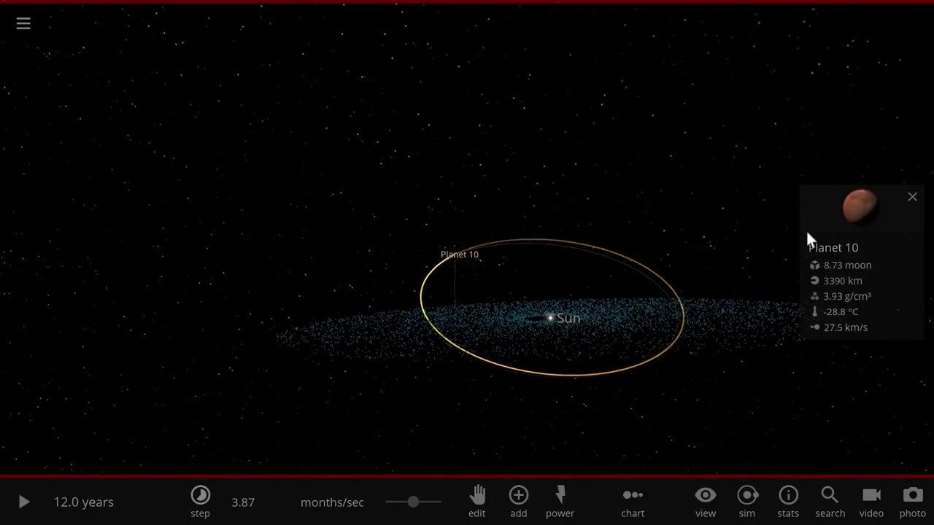
click(848, 207)
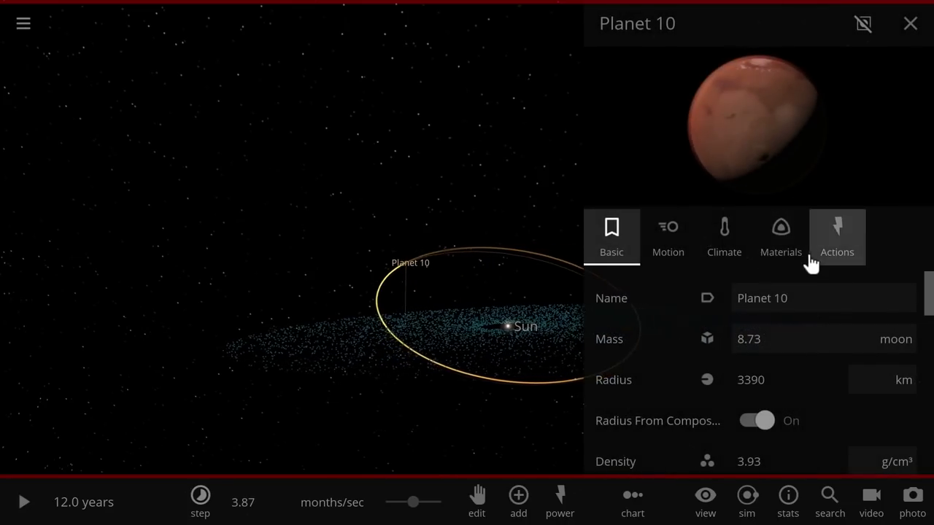
click(886, 341)
click(884, 281)
click(756, 343)
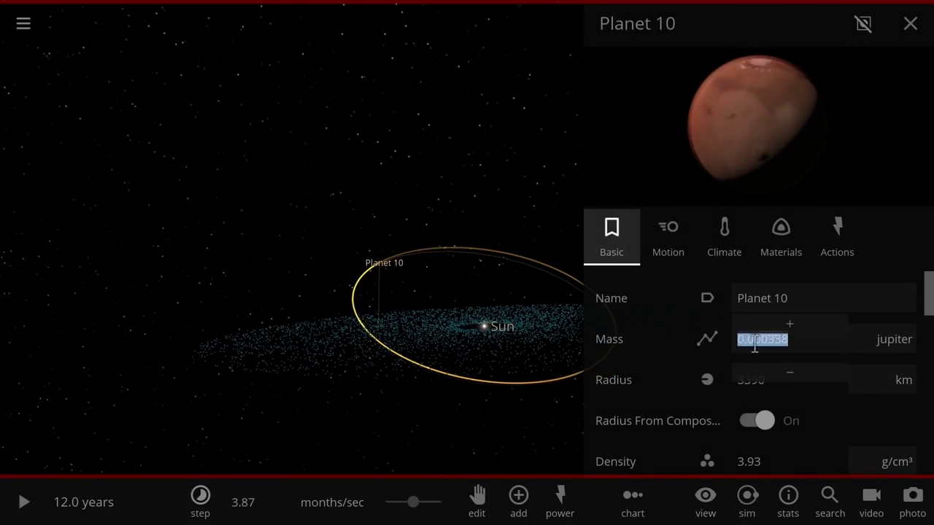
text(0.497)
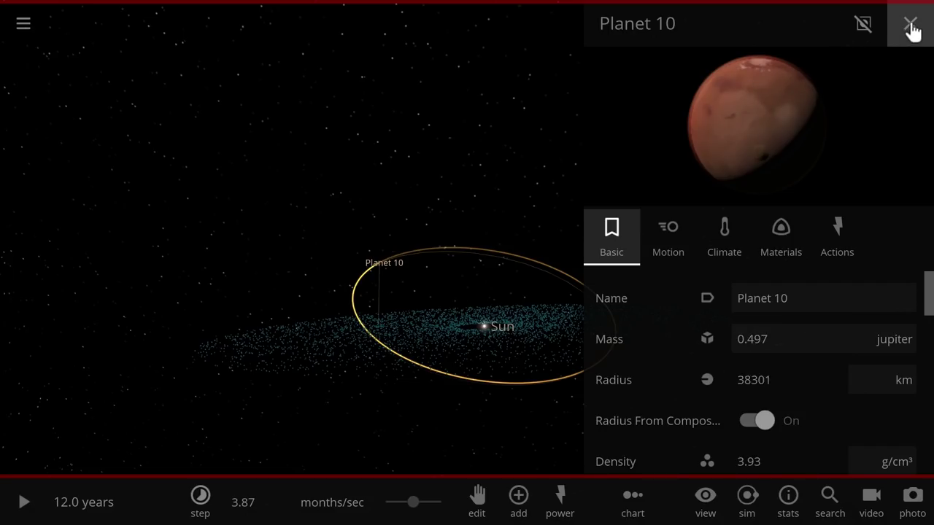
click(912, 29)
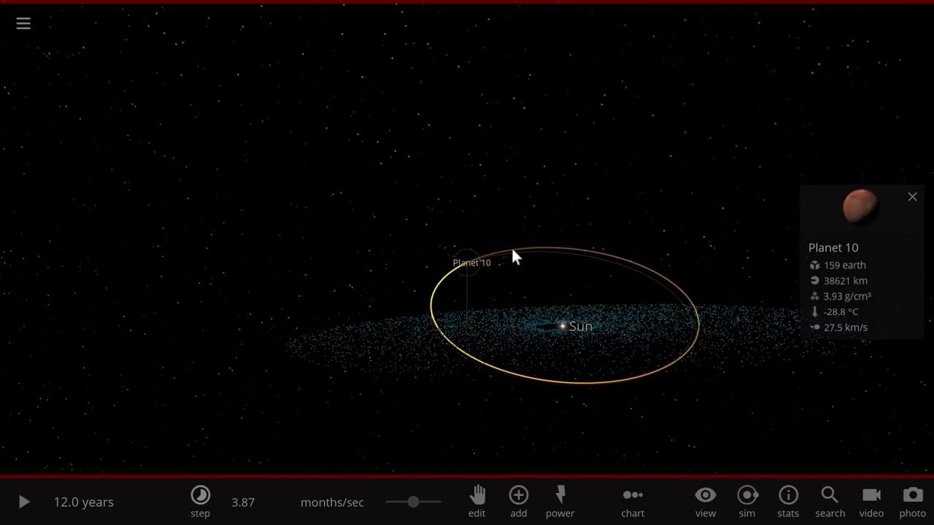
Set the simulation speed to 3.50 months per second and run it briefly to see the heavier planet move.
scroll(477, 278, up, 5)
scroll(475, 276, down, 5)
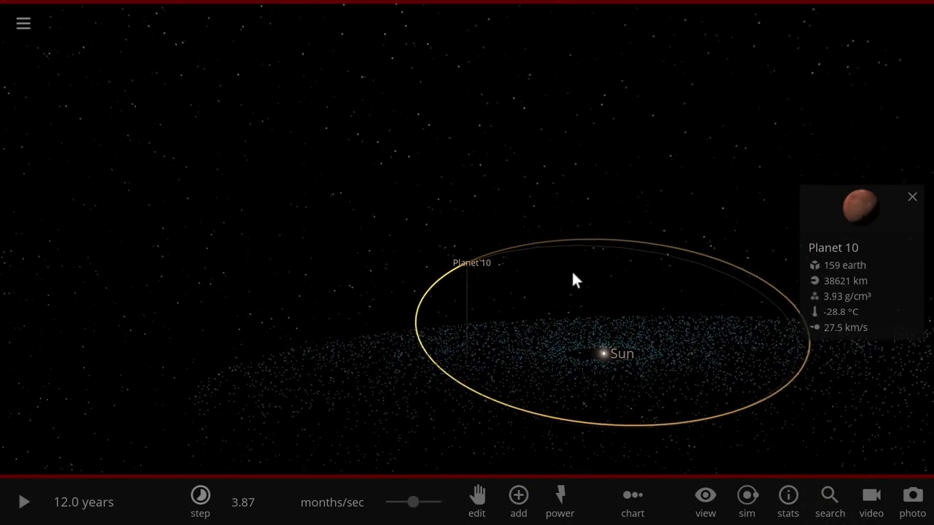
right_drag(573, 273, 580, 255)
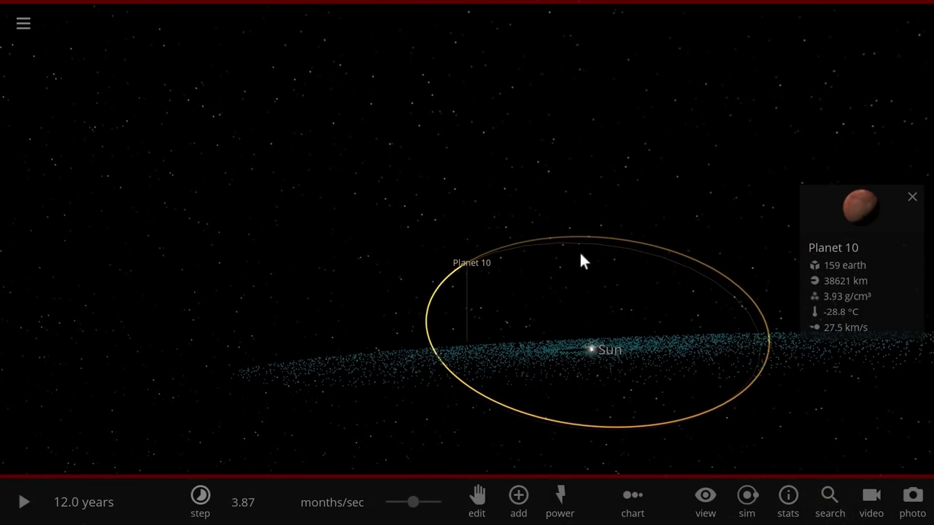
click(414, 507)
right_drag(489, 394, 505, 384)
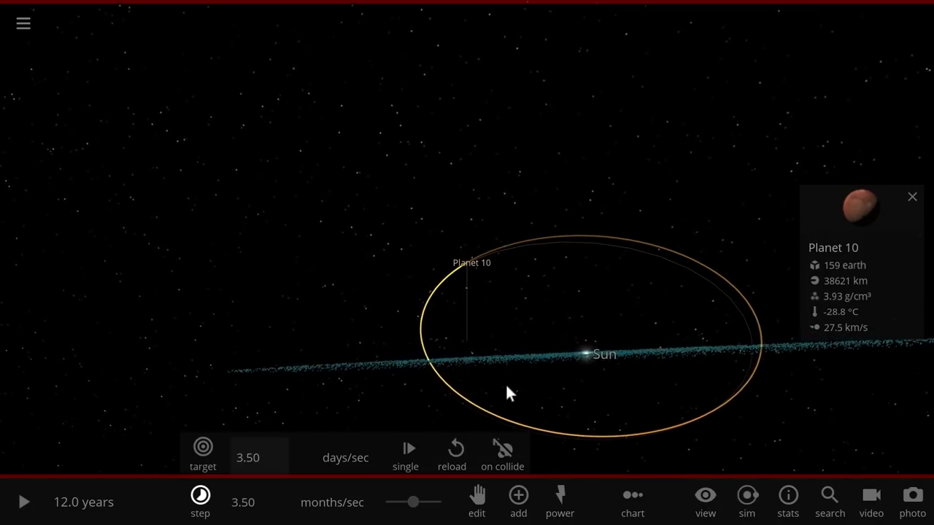
scroll(506, 384, down, 3)
key(space)
Center the view on the Sun, resume the simulation and deselect the Sun.
key(space)
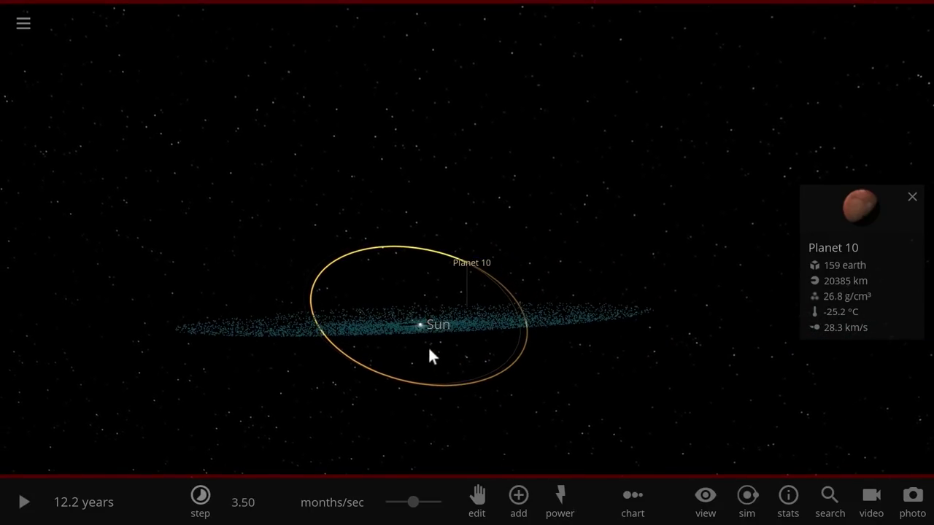
double_click(422, 335)
key(space)
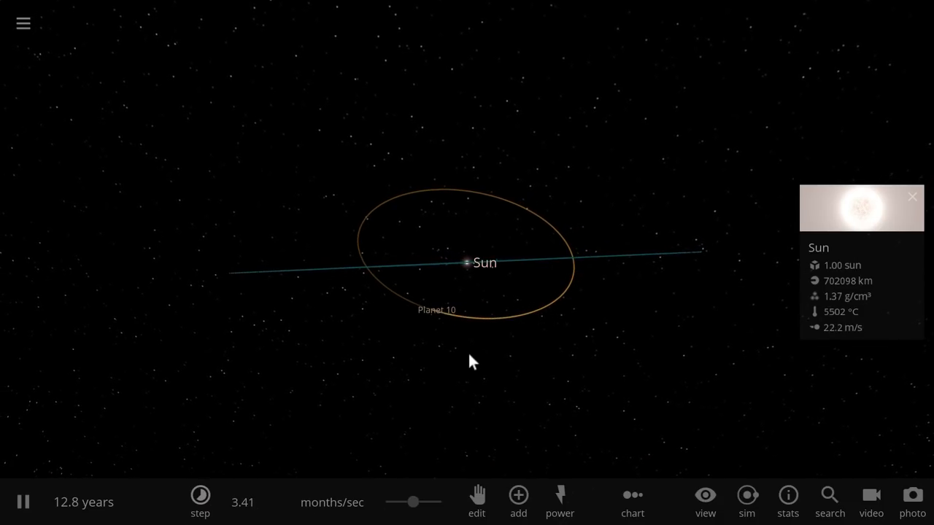
scroll(481, 331, up, 3)
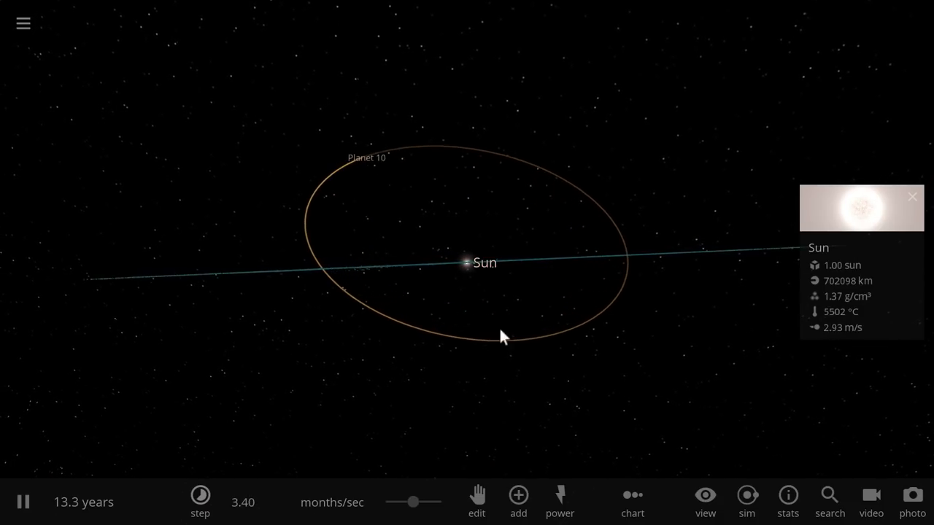
click(715, 332)
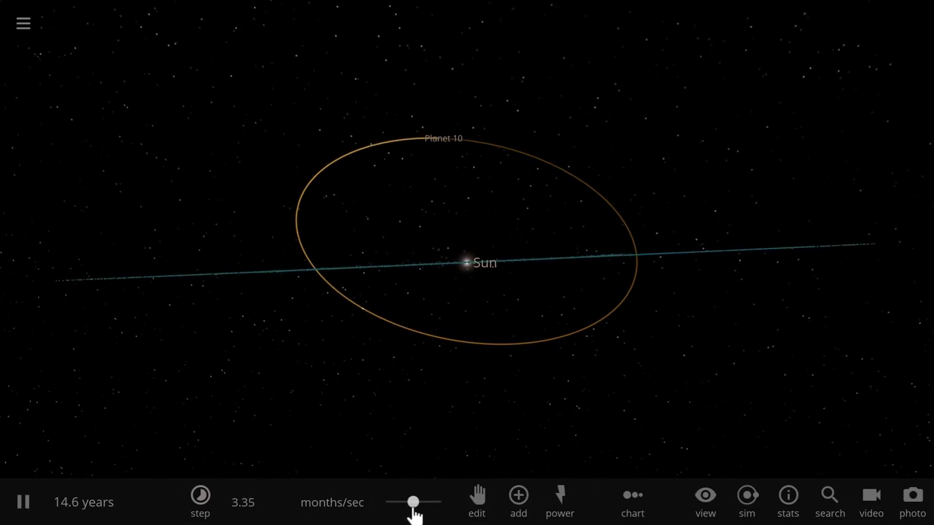
Raise the simulation speed in stages to about 1 year per second, pausing once to select a ring particle.
drag(414, 510, 426, 510)
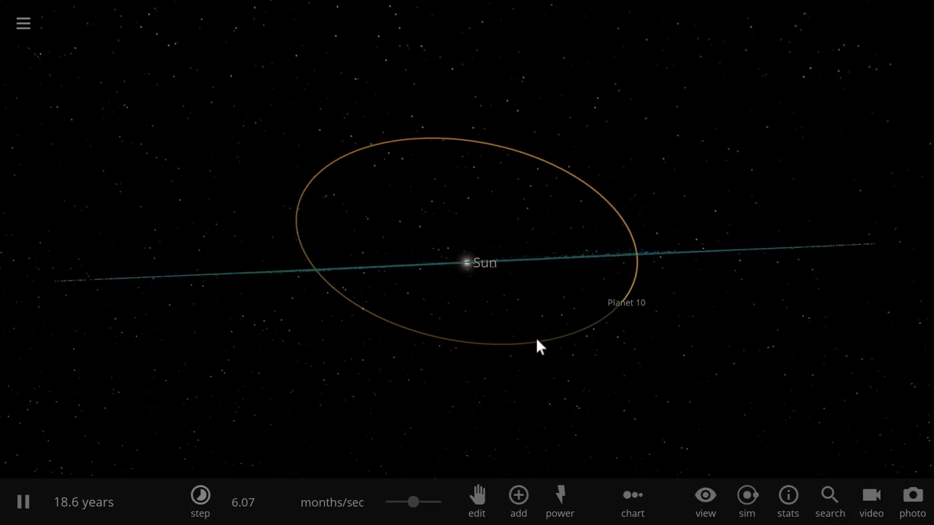
key(space)
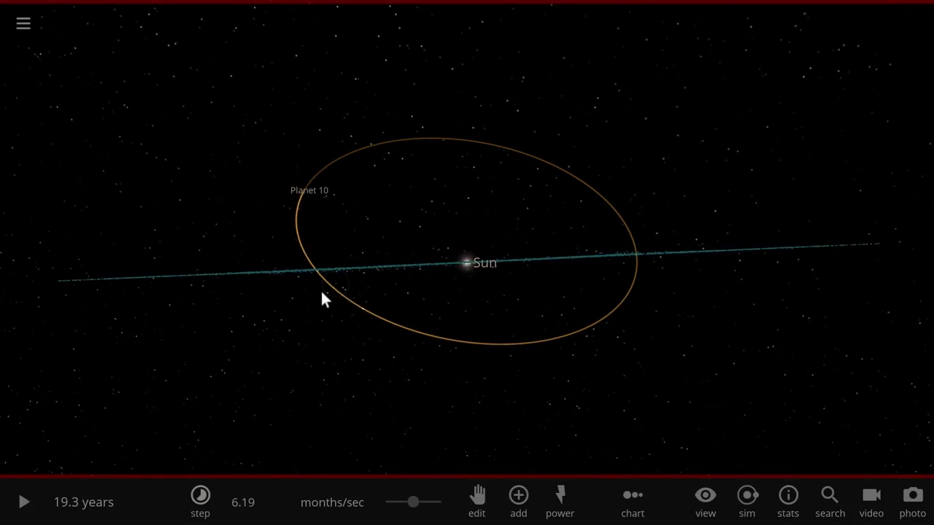
click(330, 289)
key(space)
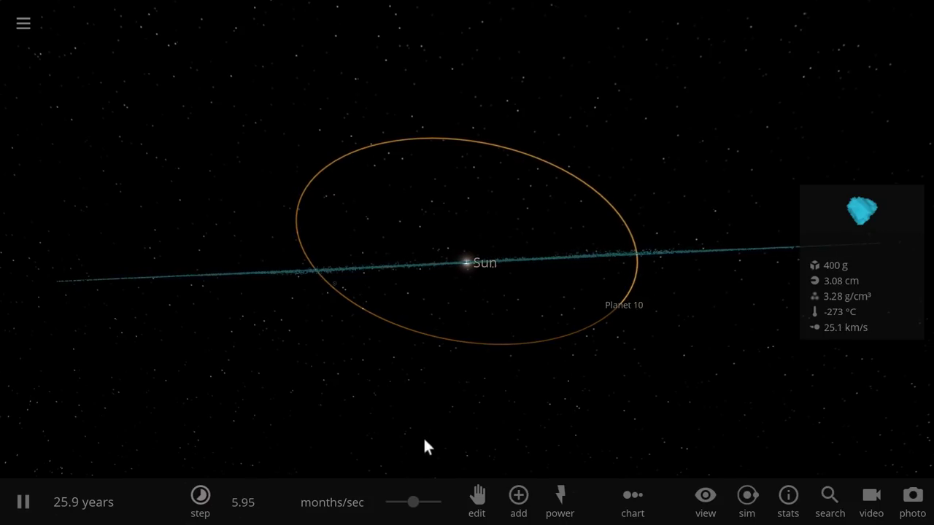
mouse_move(415, 500)
mouse_down()
mouse_move(413, 511)
mouse_move(426, 513)
mouse_move(418, 508)
mouse_up()
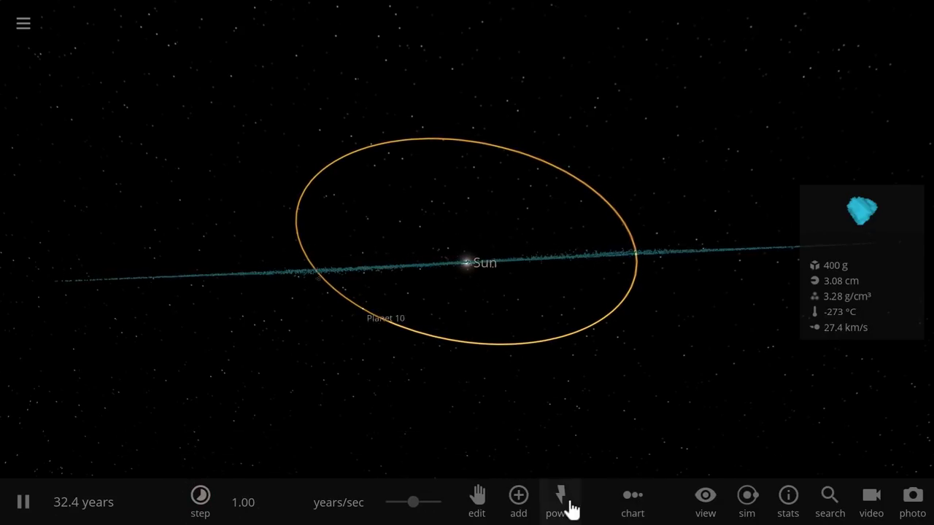
Hide the orbit trails and object labels, and close the view options.
click(709, 502)
click(451, 448)
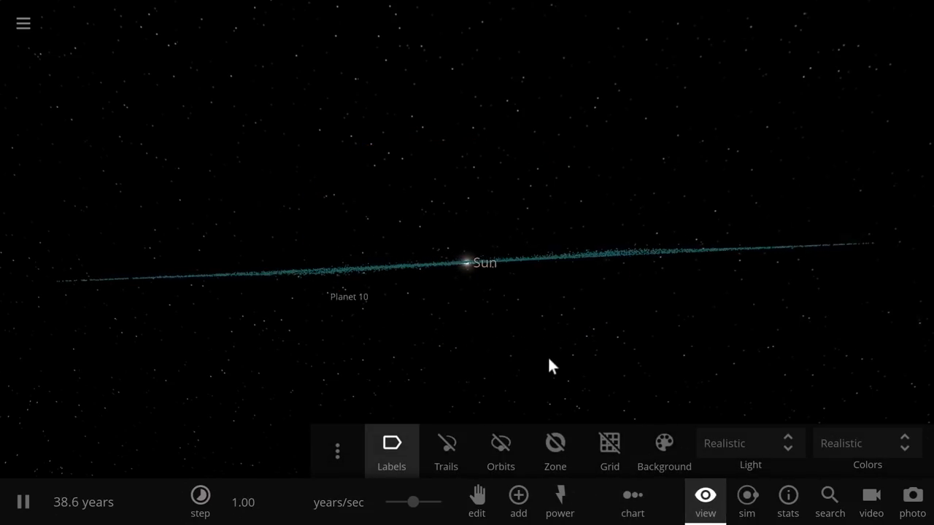
click(392, 448)
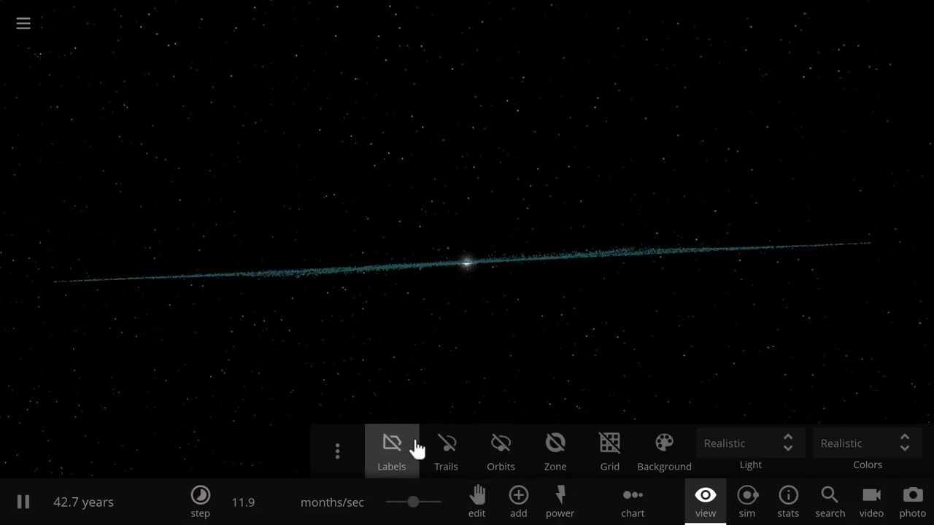
click(708, 507)
Raise the simulation speed to about 1.9 years per second and examine the ring's shape from different sides.
drag(416, 507, 426, 507)
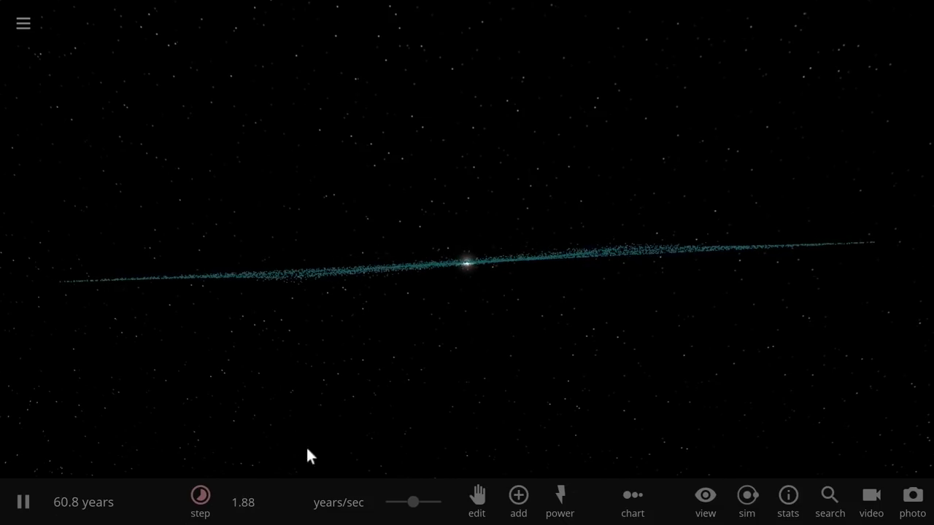
drag(414, 507, 418, 507)
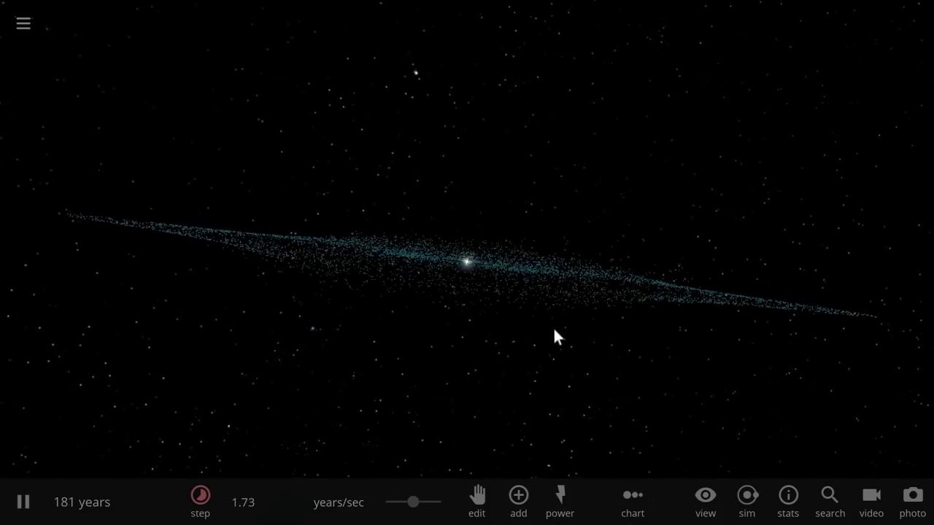
drag(580, 329, 365, 306)
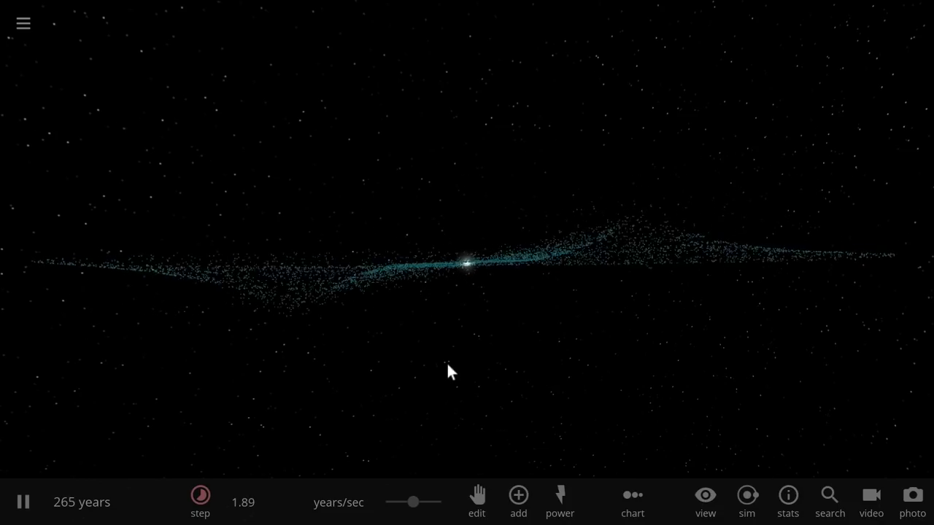
Show the object labels again.
click(701, 500)
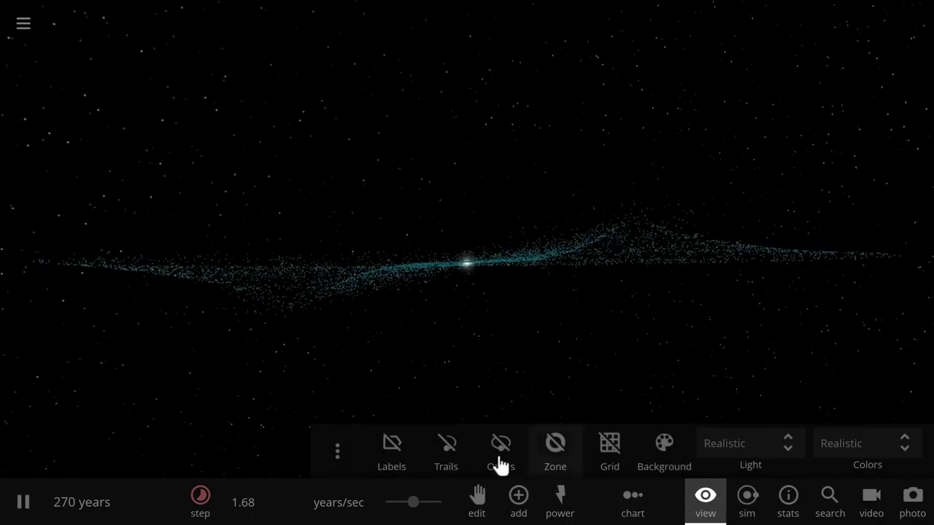
click(392, 440)
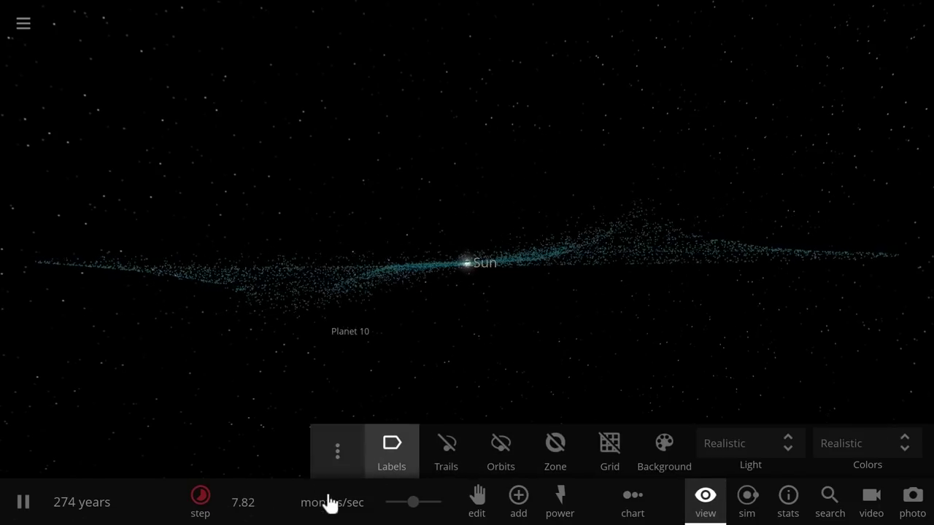
Slow the simulation to about 2.2 months per second and examine the warped ring from above and edge-on.
drag(414, 502, 393, 496)
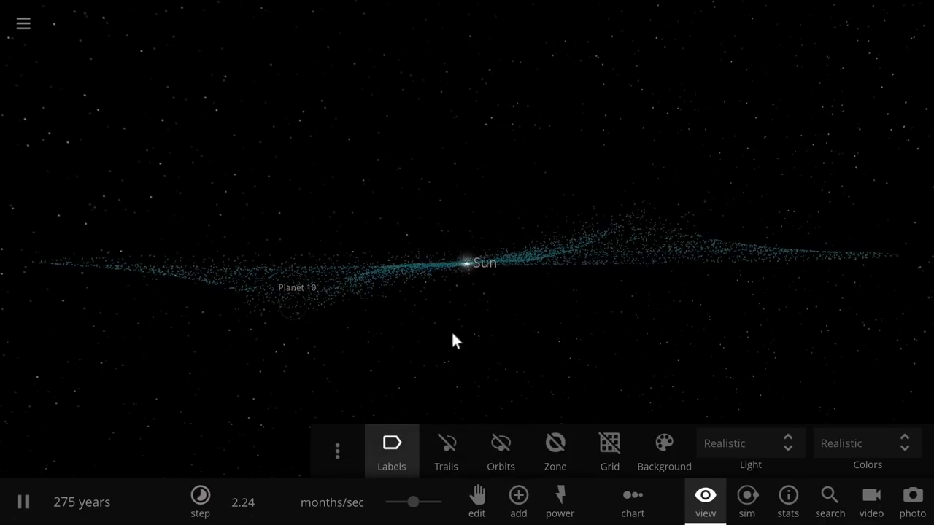
drag(473, 266, 500, 392)
click(502, 356)
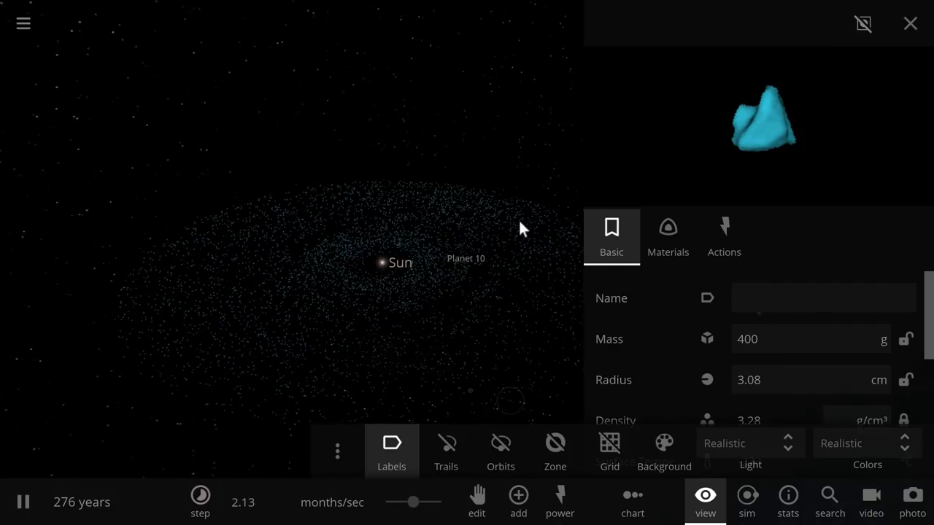
click(914, 24)
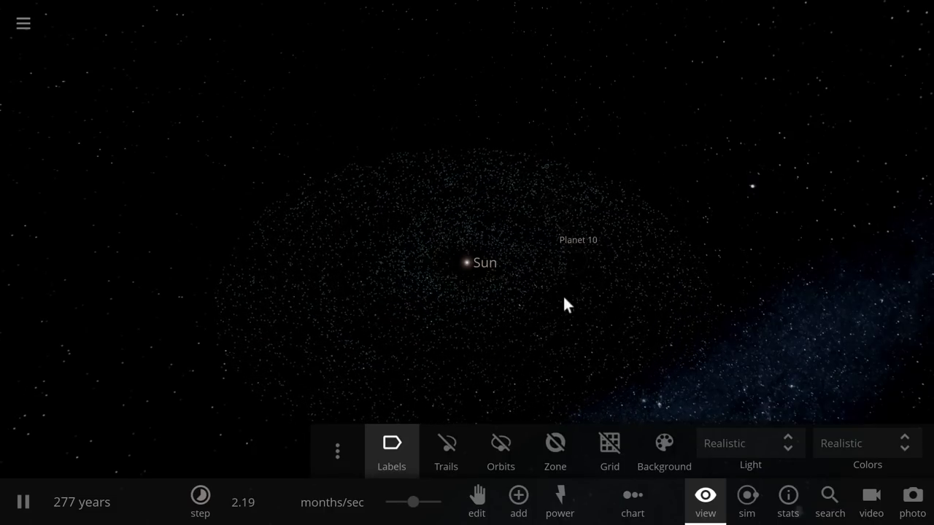
drag(646, 371, 613, 278)
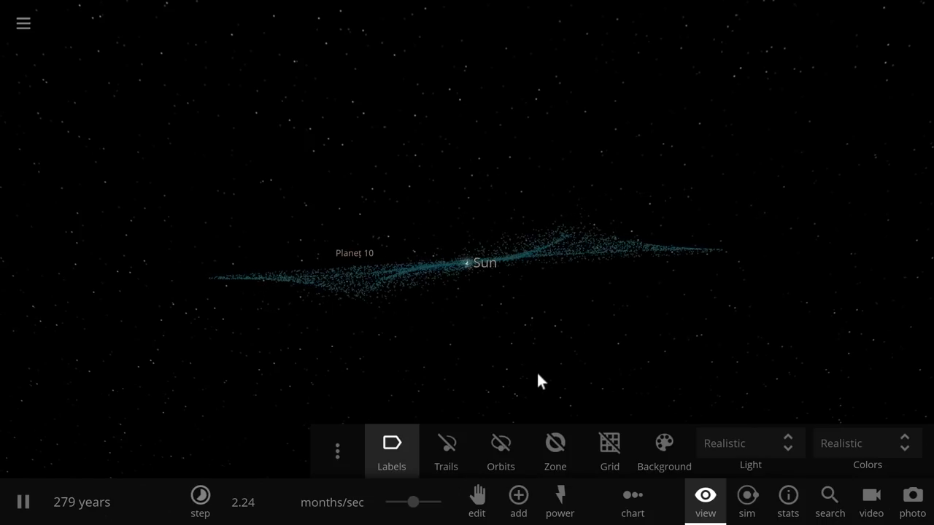
Close the view options and raise the simulation speed to about 2.9 months per second.
click(707, 504)
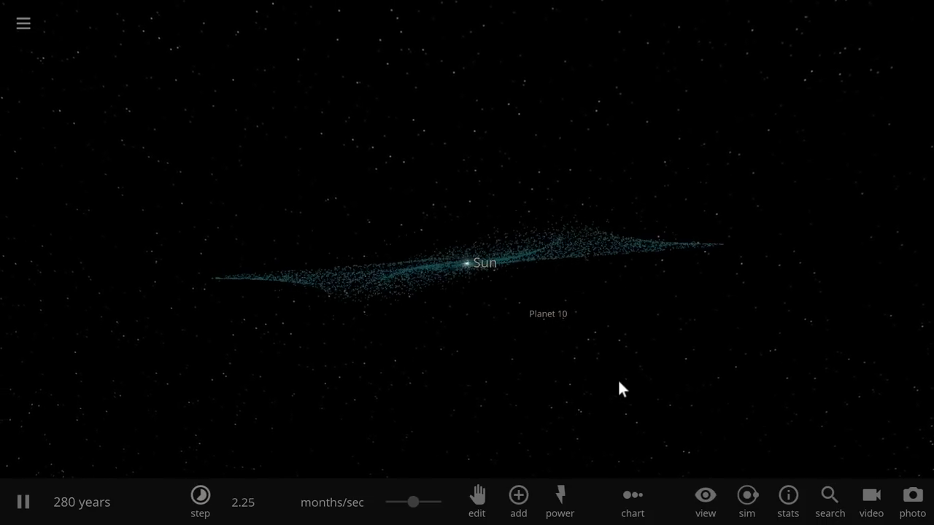
scroll(619, 381, up, 5)
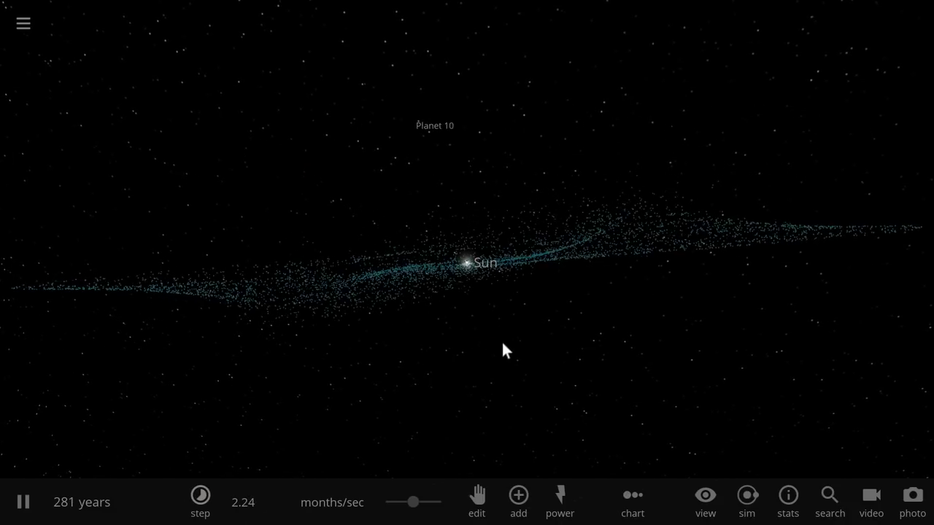
drag(413, 502, 428, 505)
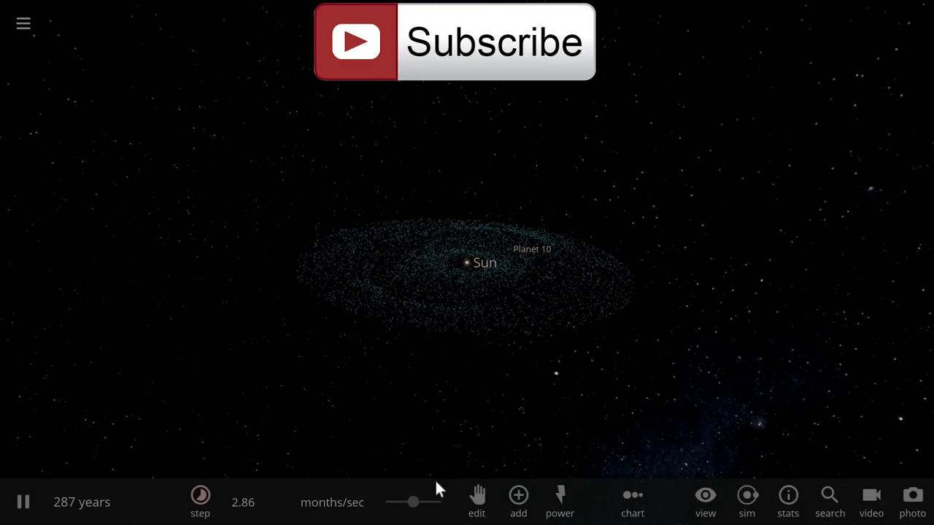
Slow the simulation to about 2 days per second with the whole ring in view.
click(402, 503)
drag(401, 502, 397, 502)
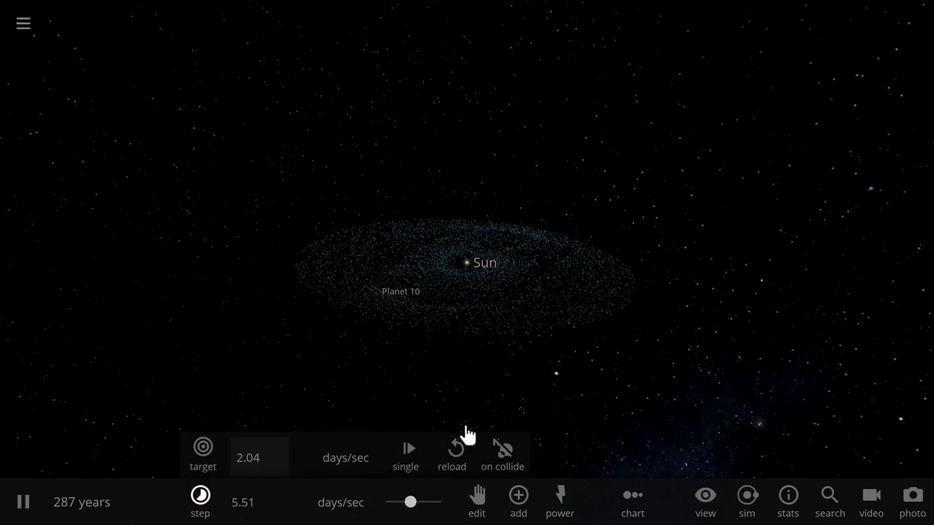
scroll(609, 378, up, 2)
drag(608, 378, 586, 373)
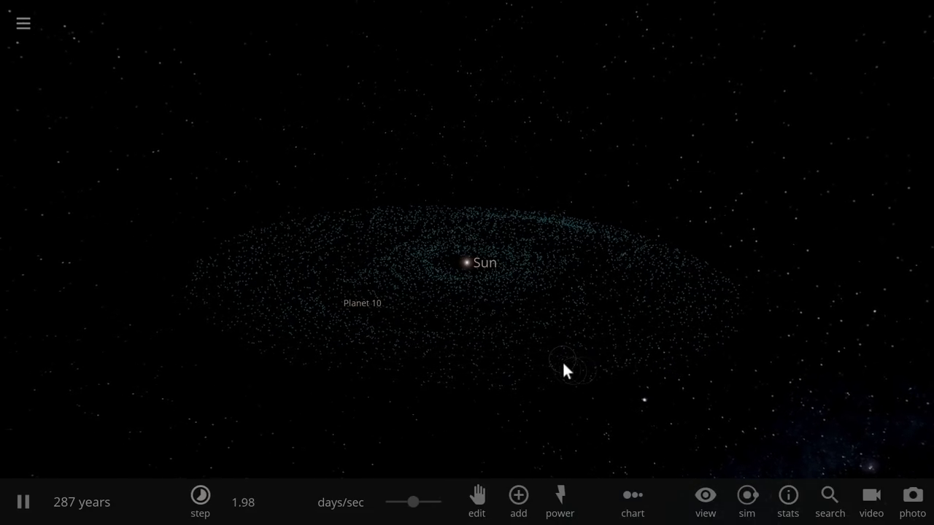
Explode Planet 10 and the Sun with the Explode power, and leave the tool.
click(559, 504)
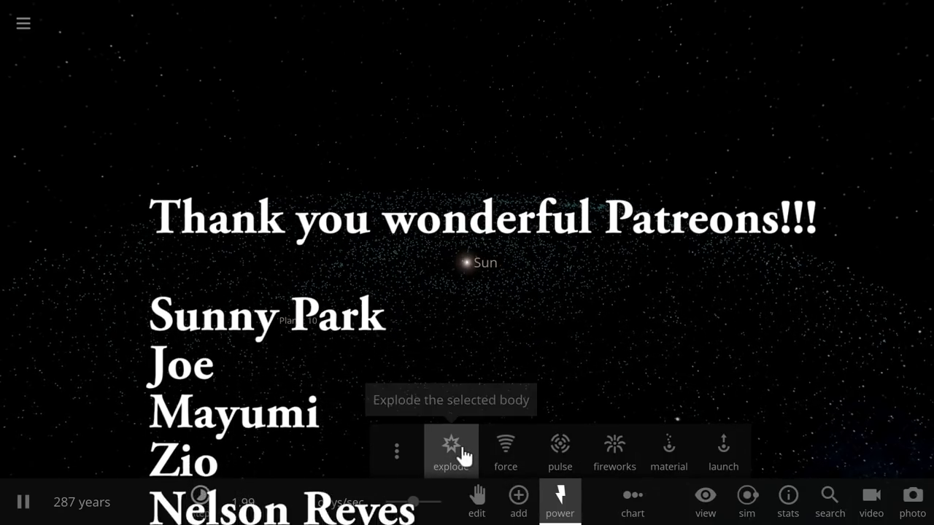
click(459, 447)
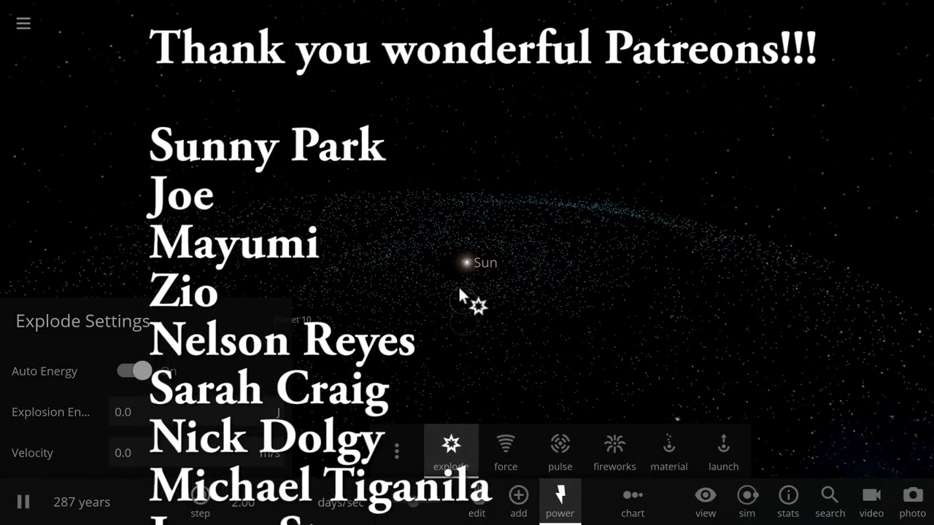
click(468, 278)
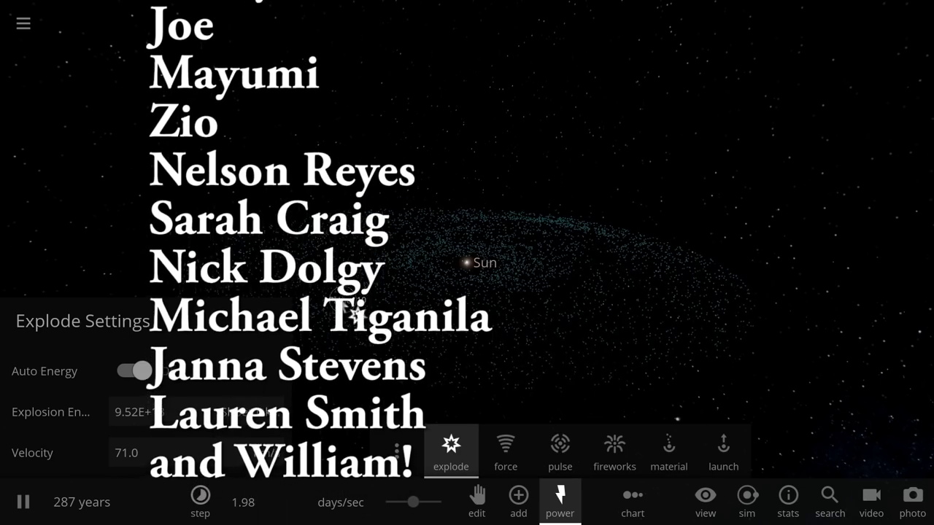
click(471, 259)
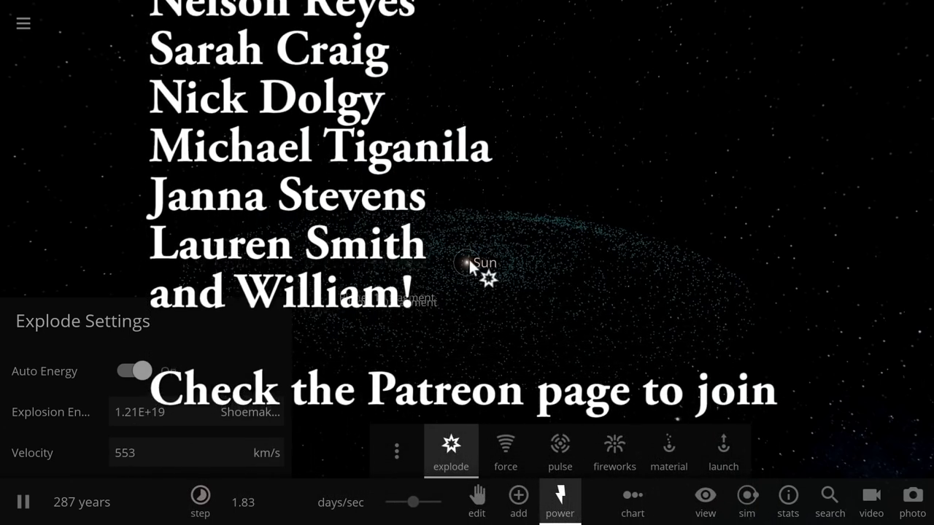
key(Escape)
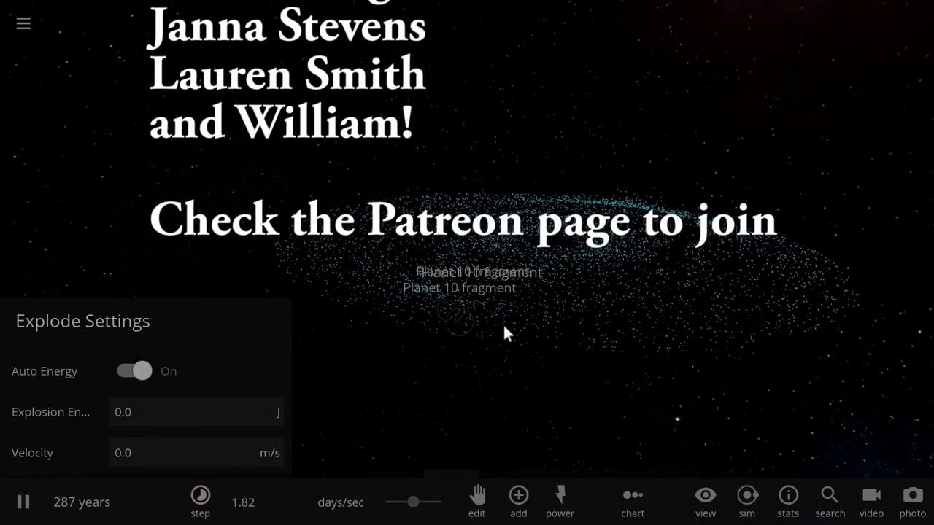
Select a Planet 10 fragment near the ring's centre and examine its properties and the surrounding debris.
right_drag(556, 335, 592, 317)
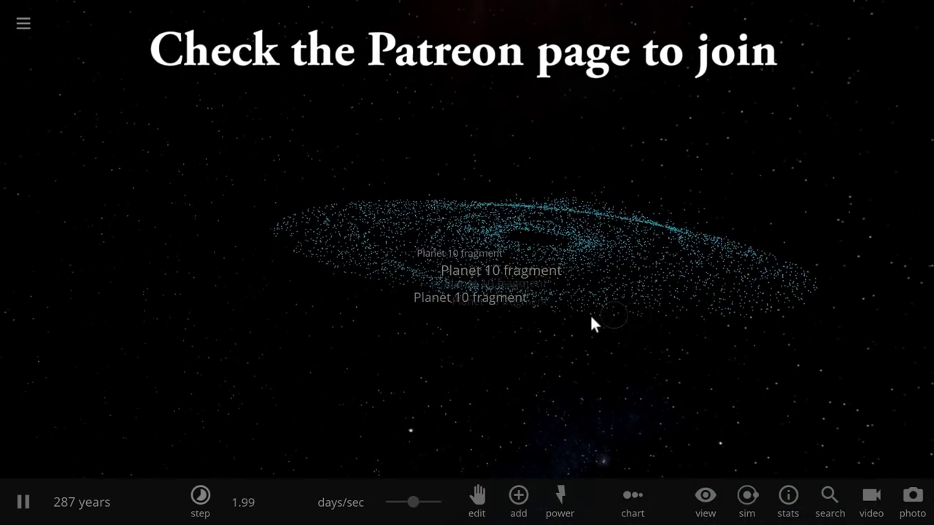
scroll(498, 305, up, 3)
click(456, 282)
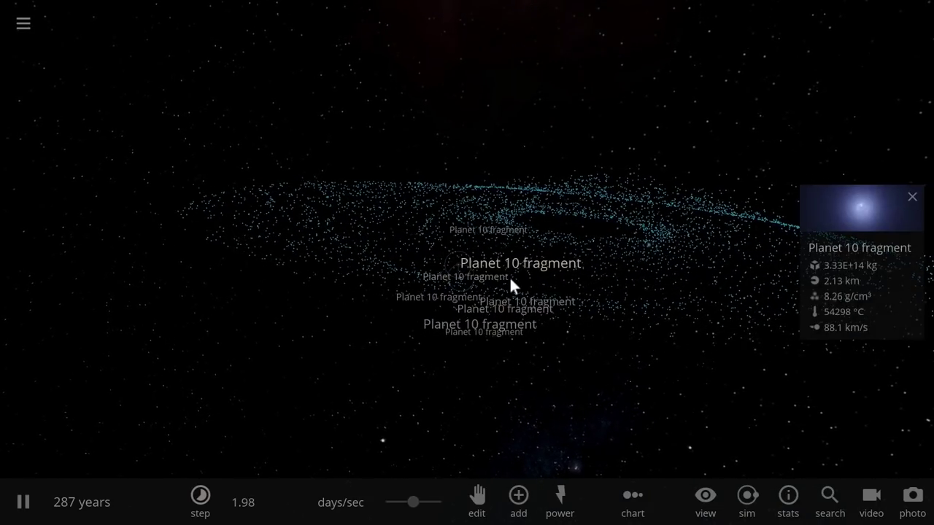